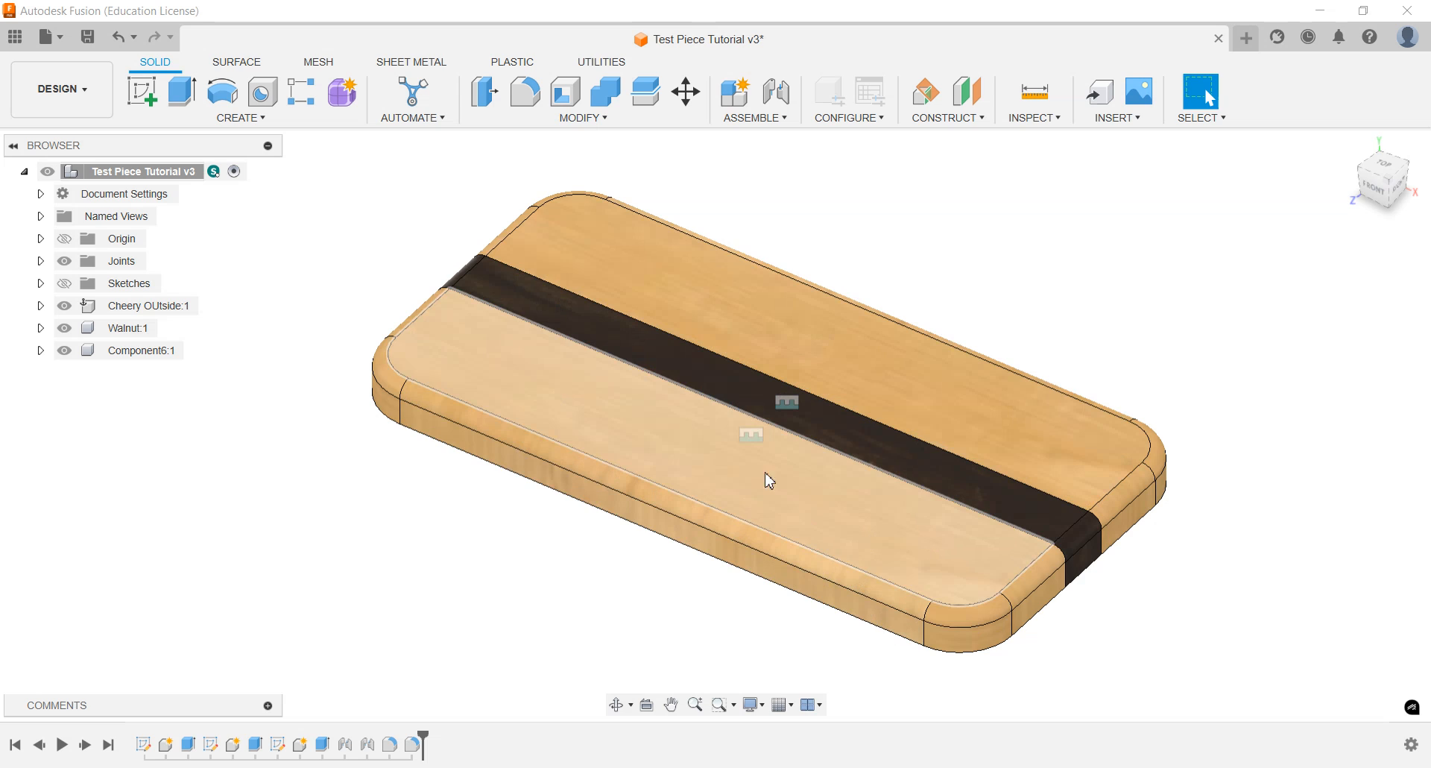
Step: Delete the top-edge fillet and the corner fillets from the board
left_click(413, 745)
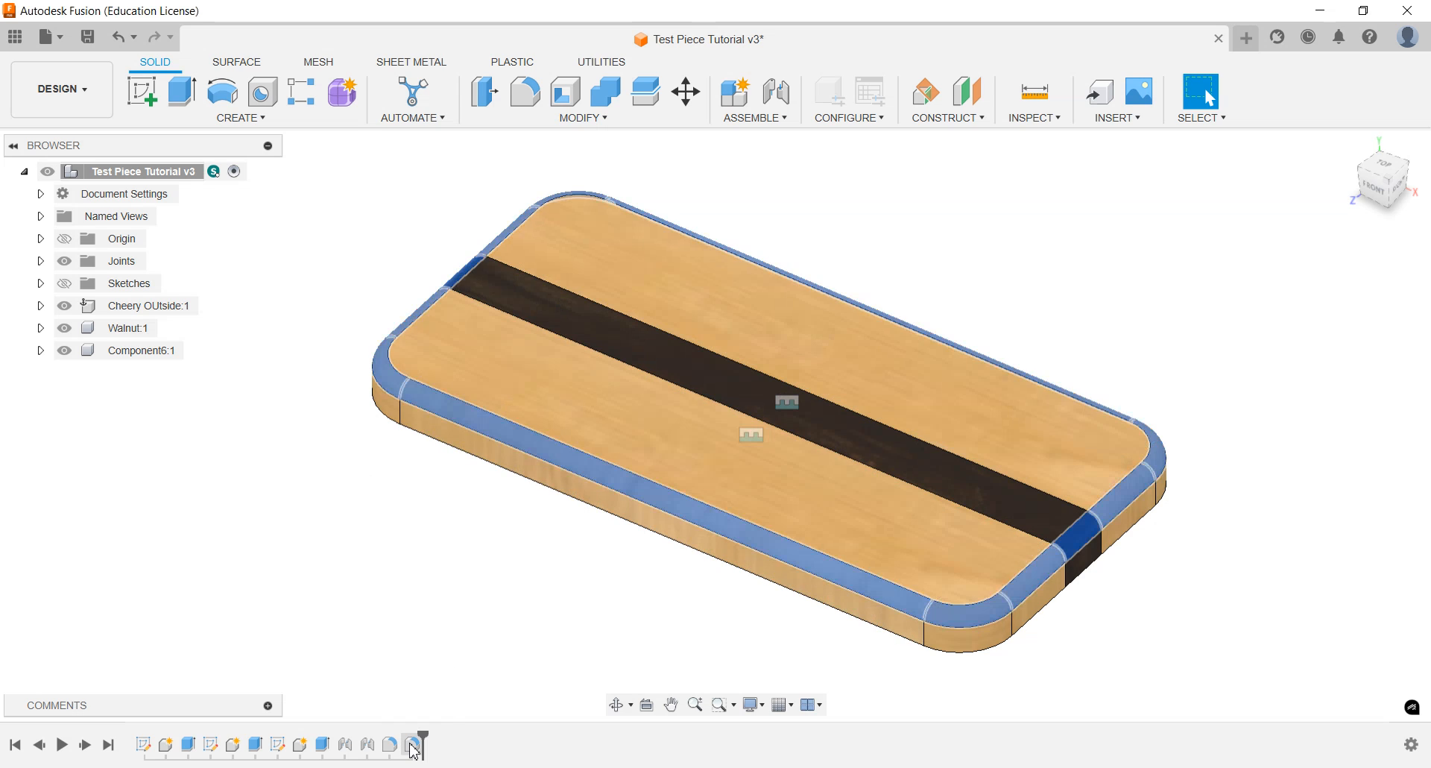
right_click(413, 746)
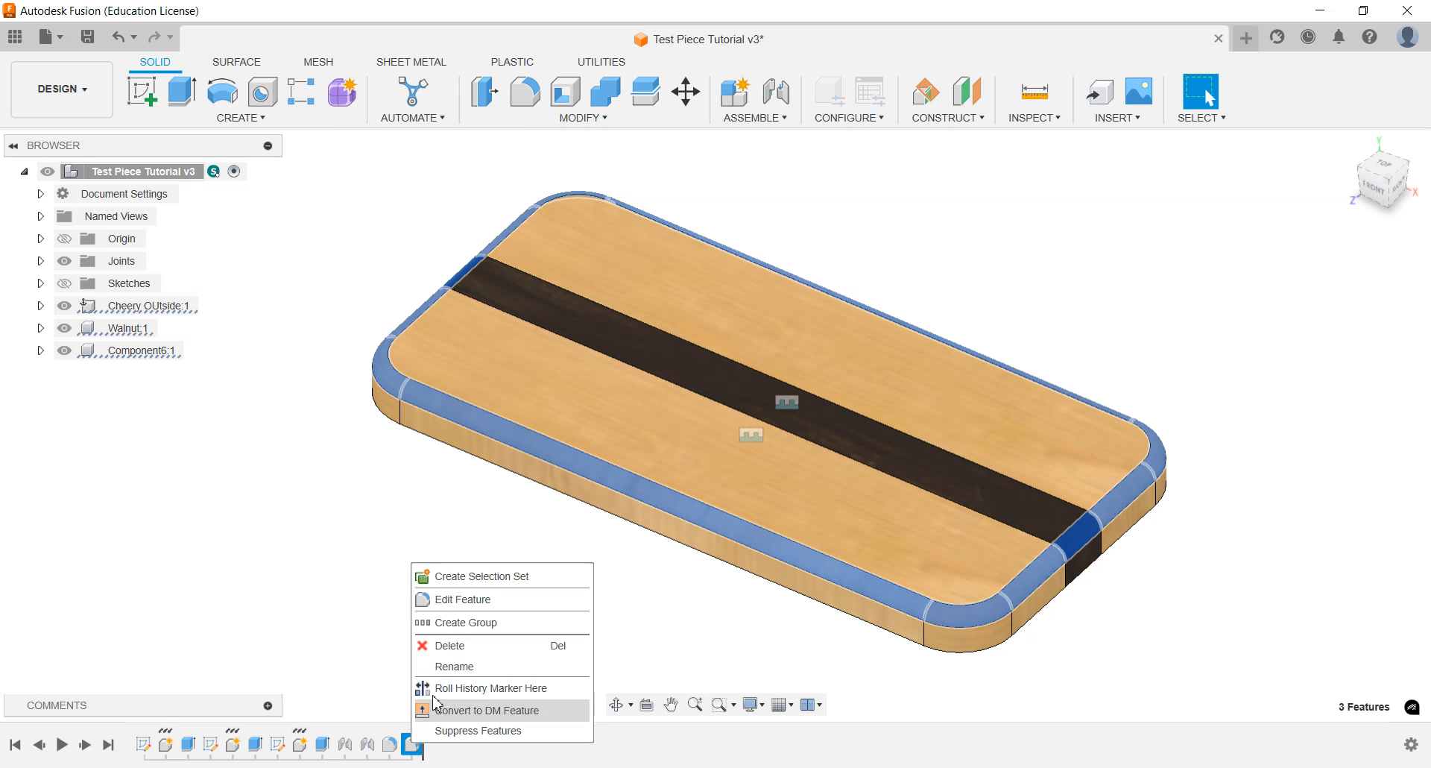
left_click(447, 645)
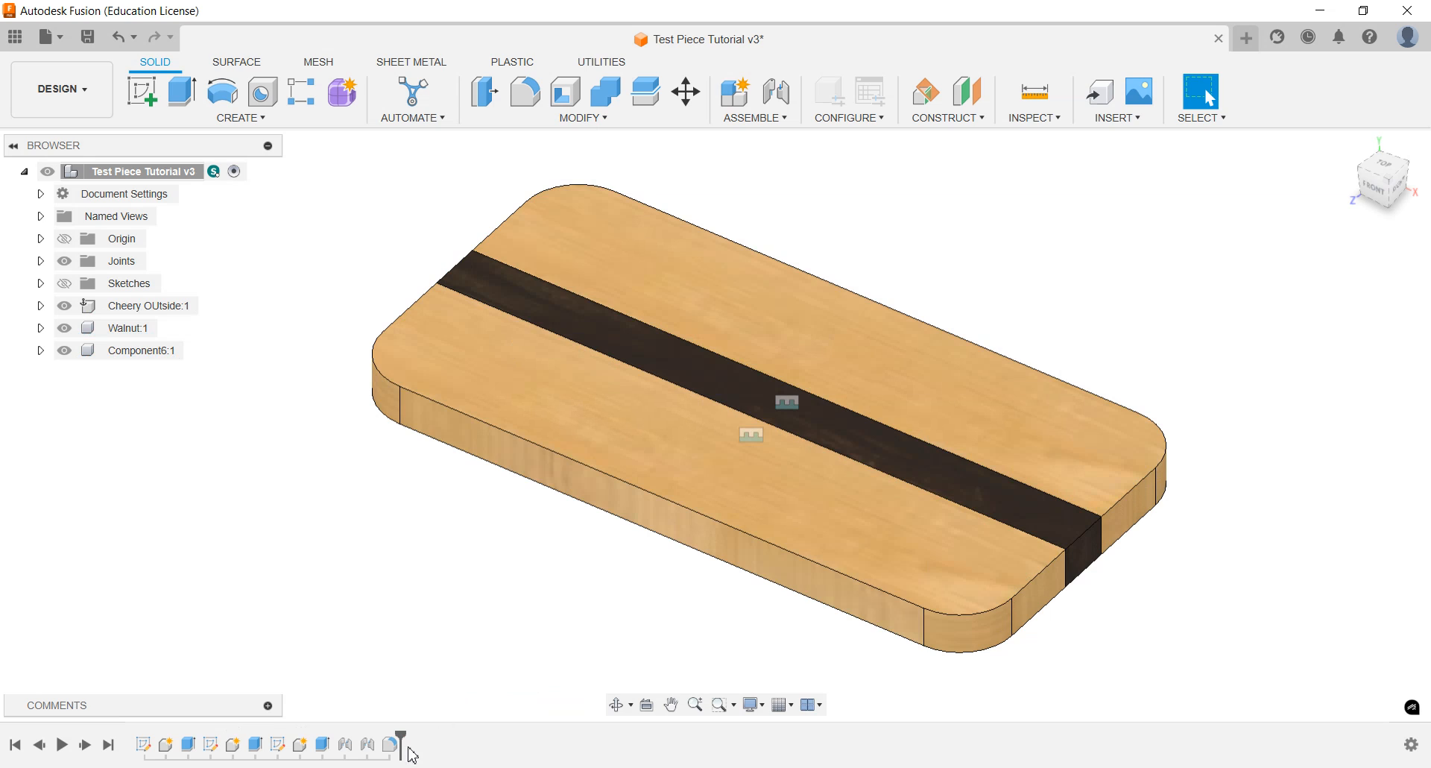
right_click(387, 745)
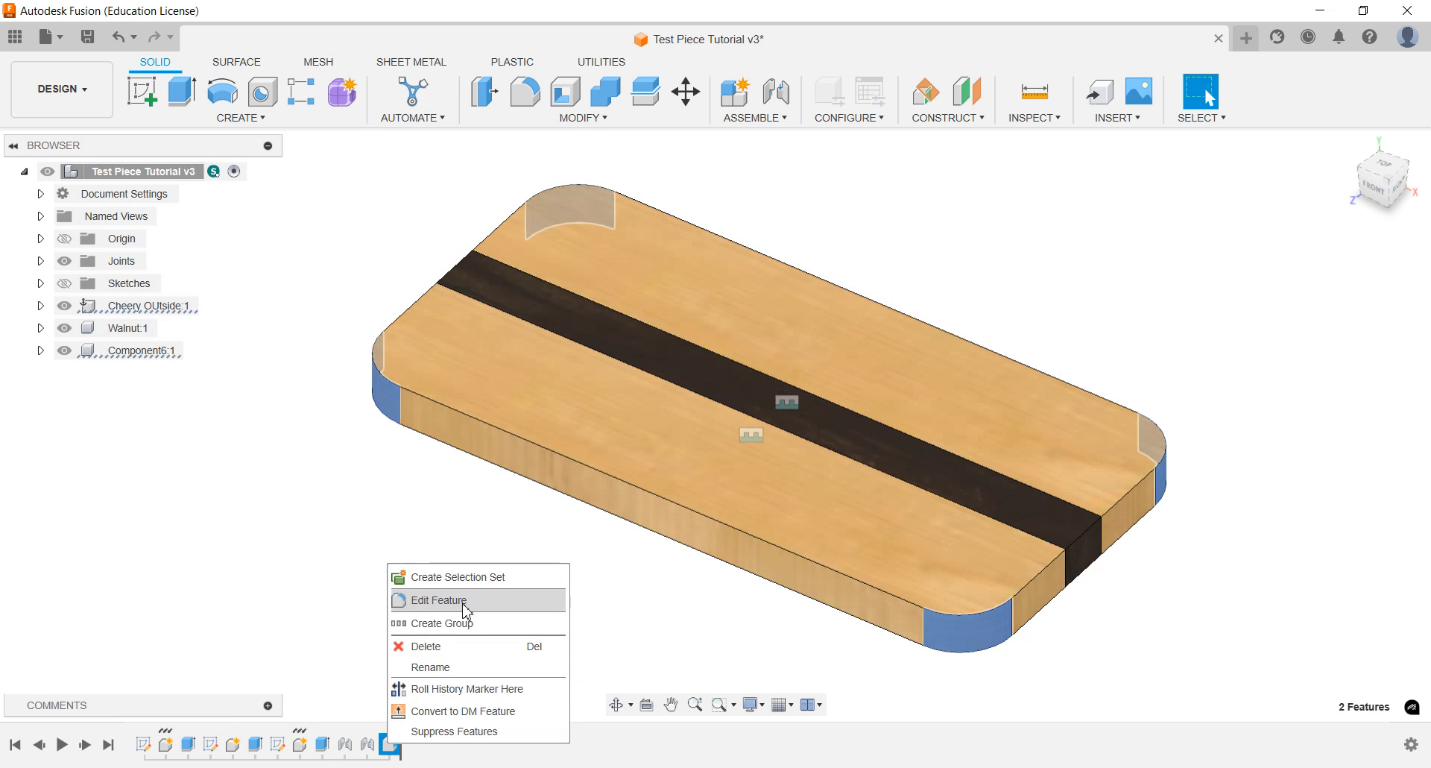
left_click(462, 647)
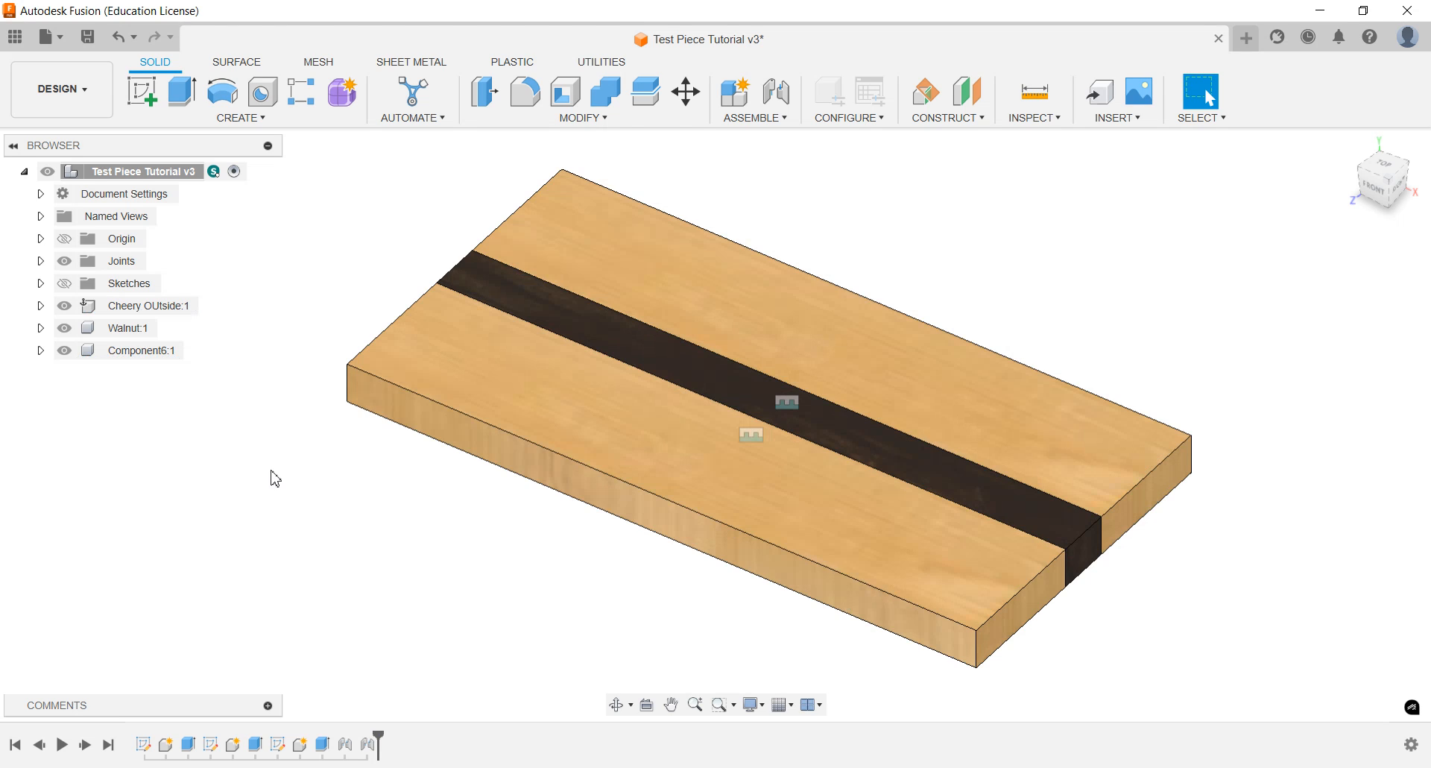
Step: Start a new sketch on the top face of the dark walnut strip
left_click(142, 91)
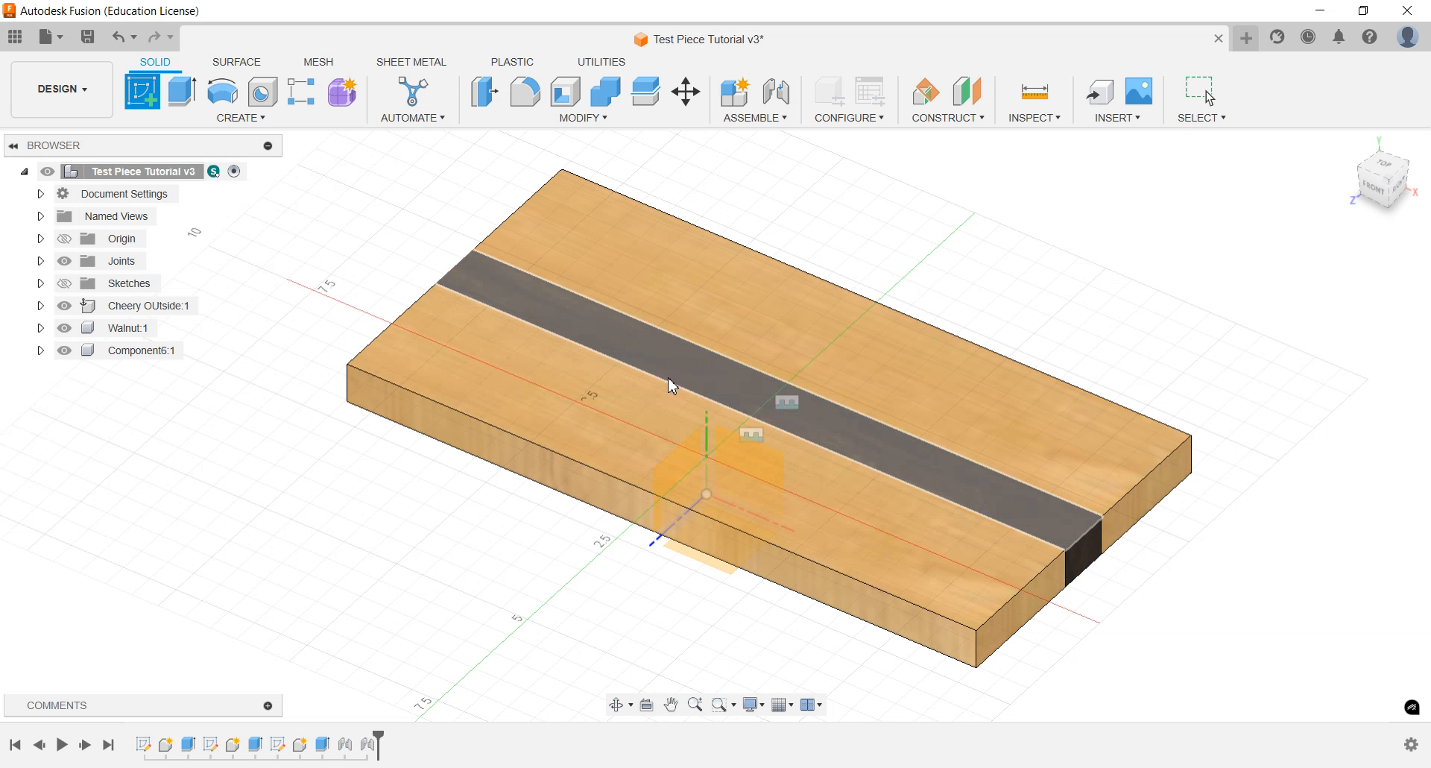
left_click(665, 371)
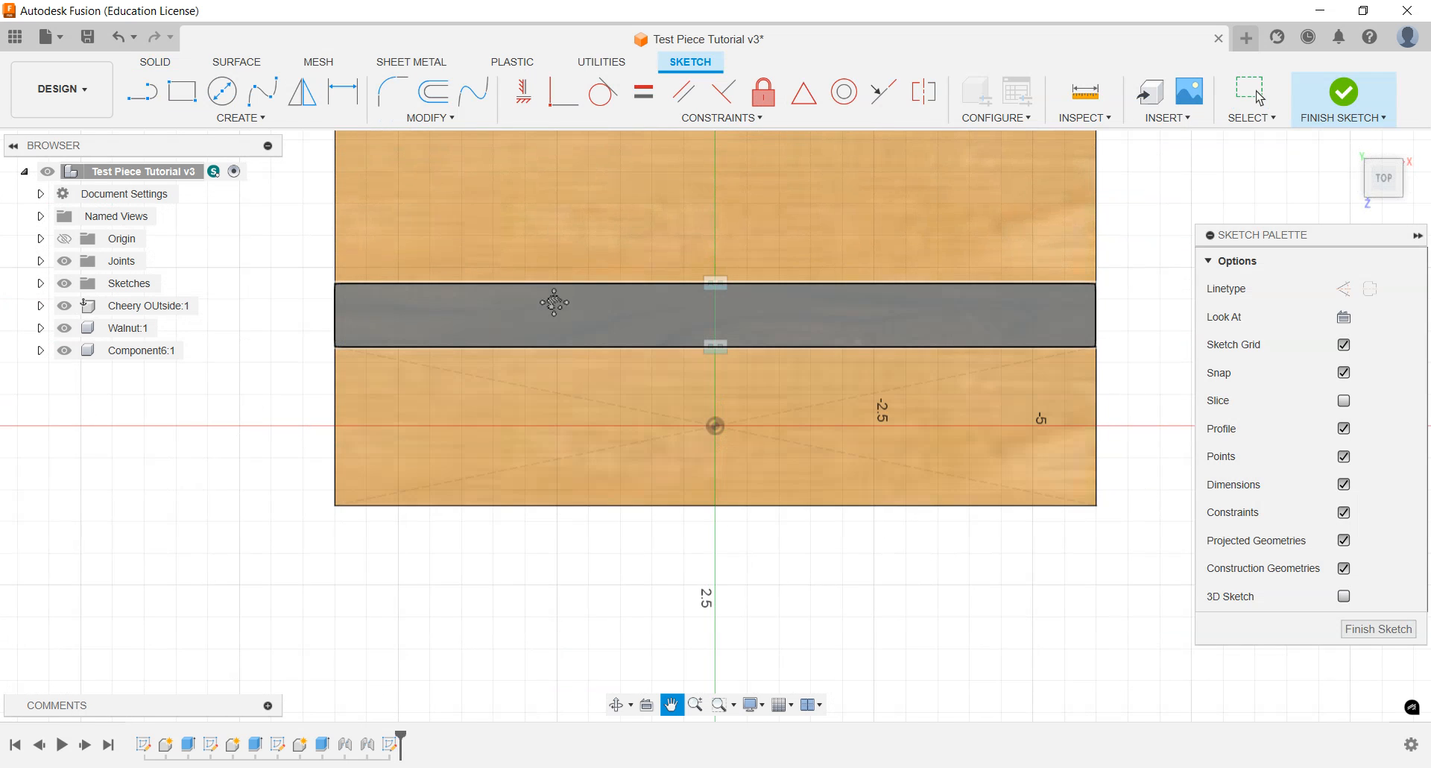
middle_click_drag(553, 305, 550, 399)
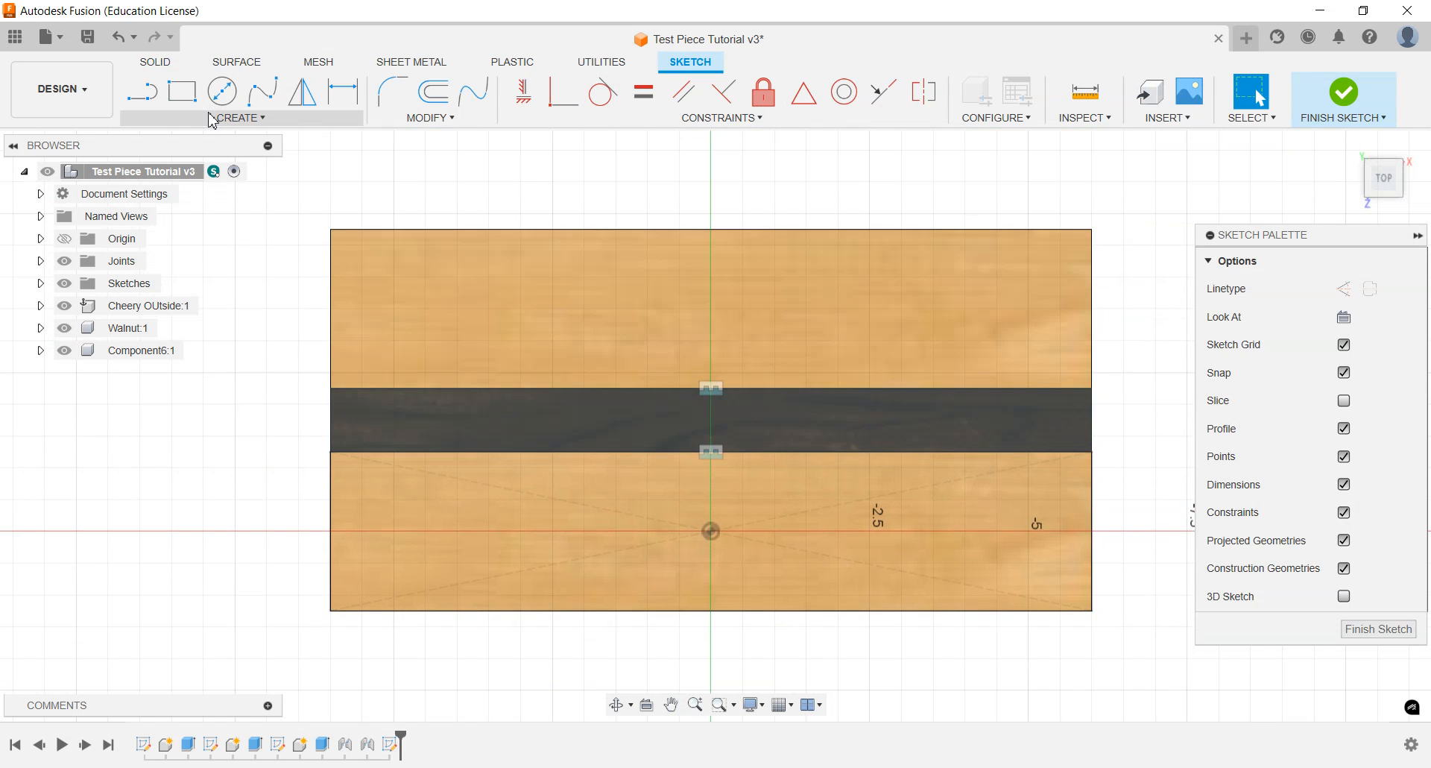
Step: Project the four outer corner points of the whole board into the sketch with the projection link on
left_click(211, 118)
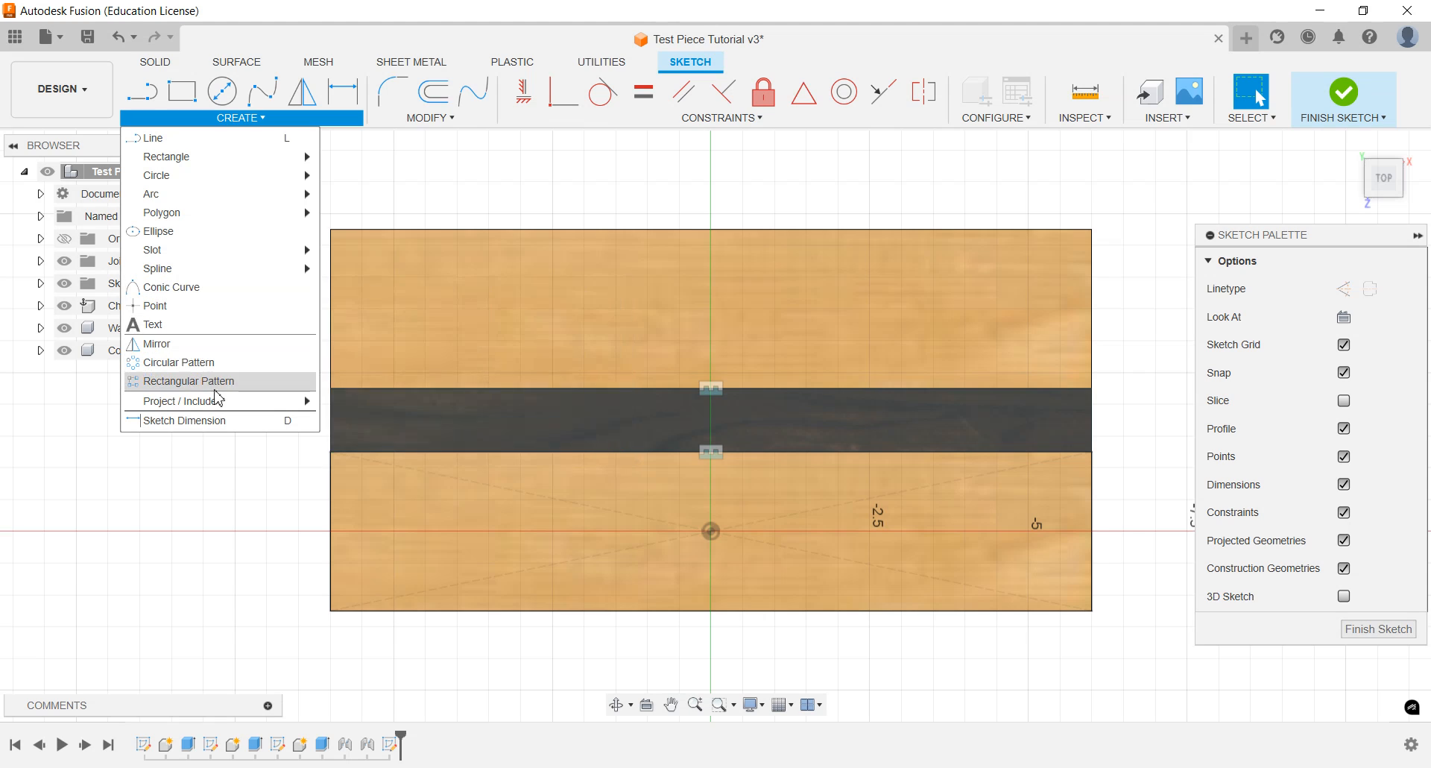
mouse_move(215, 406)
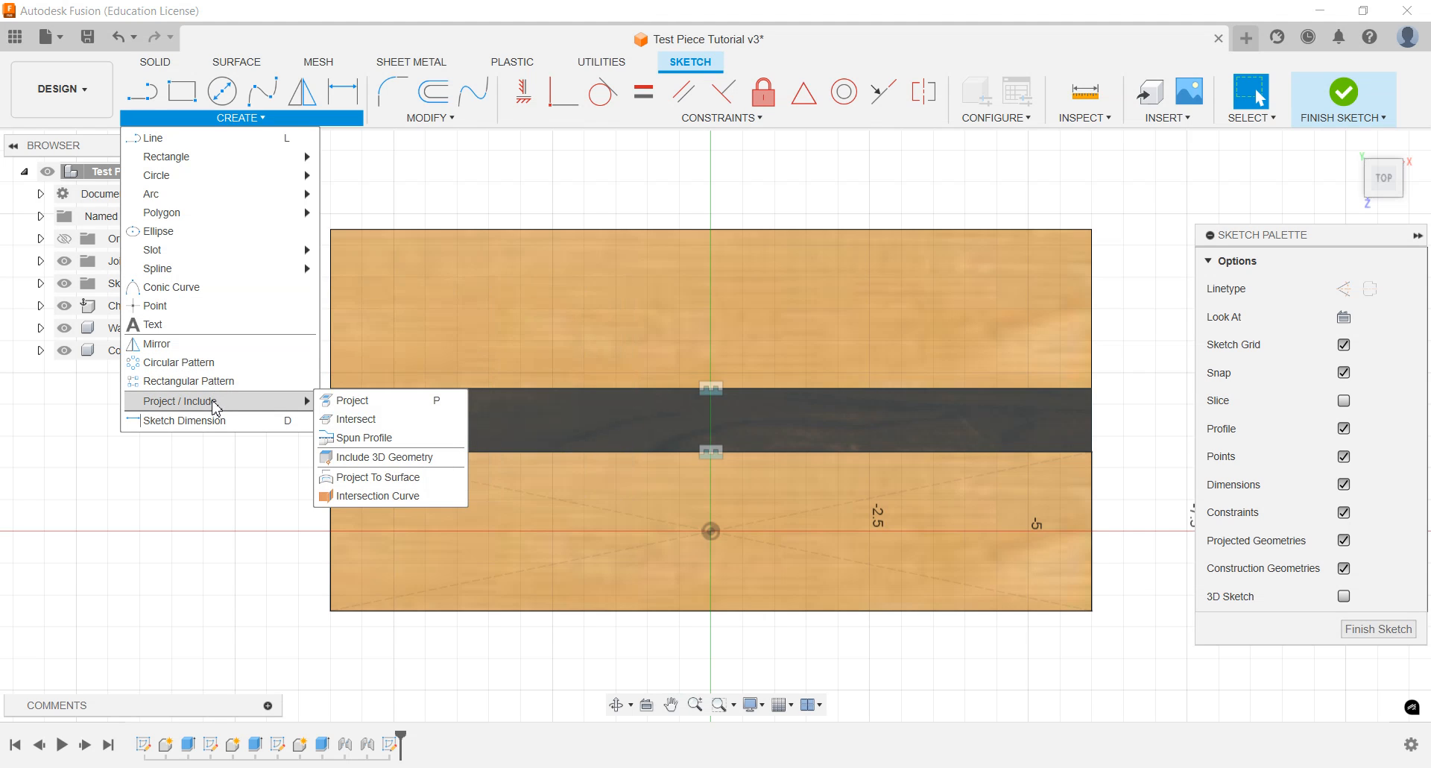
mouse_move(269, 405)
left_click(339, 403)
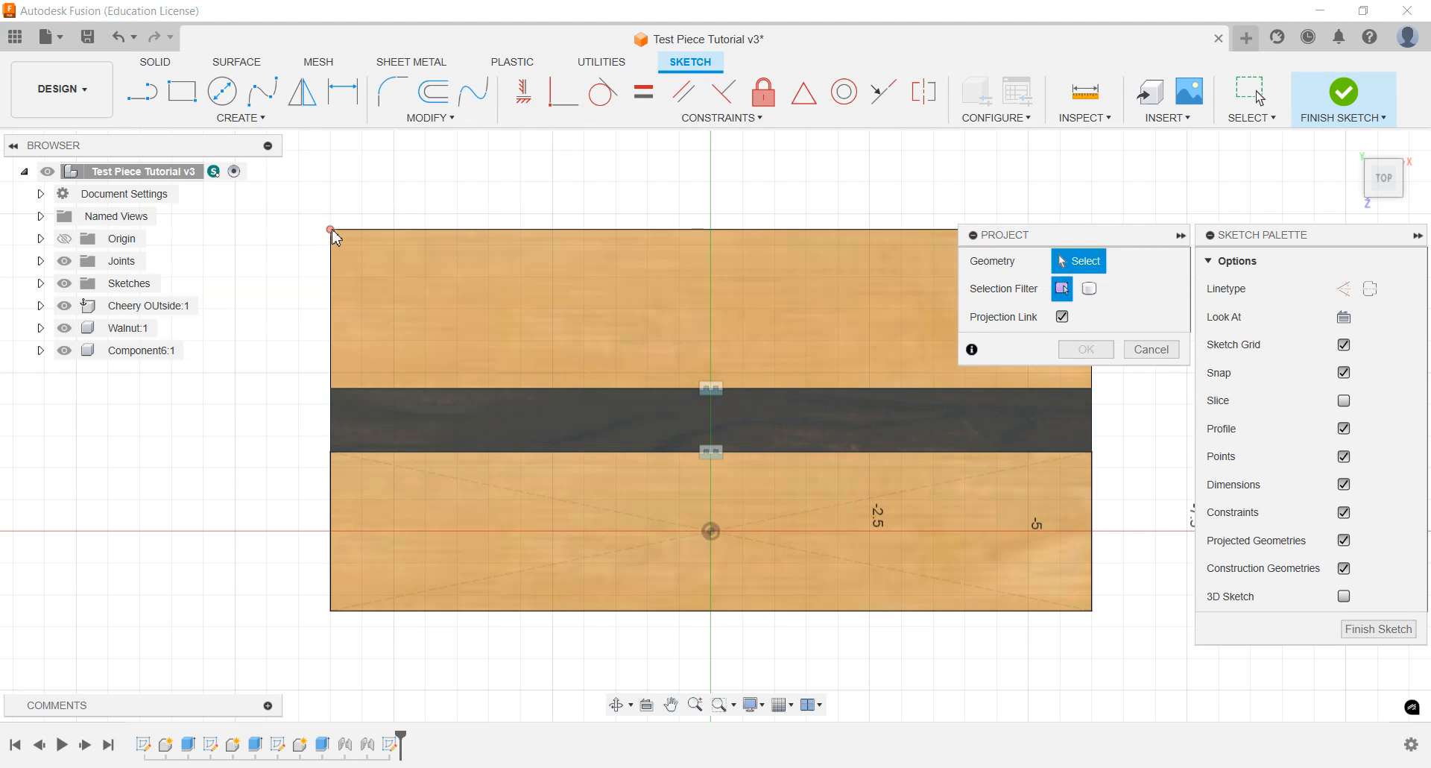
left_click(331, 230)
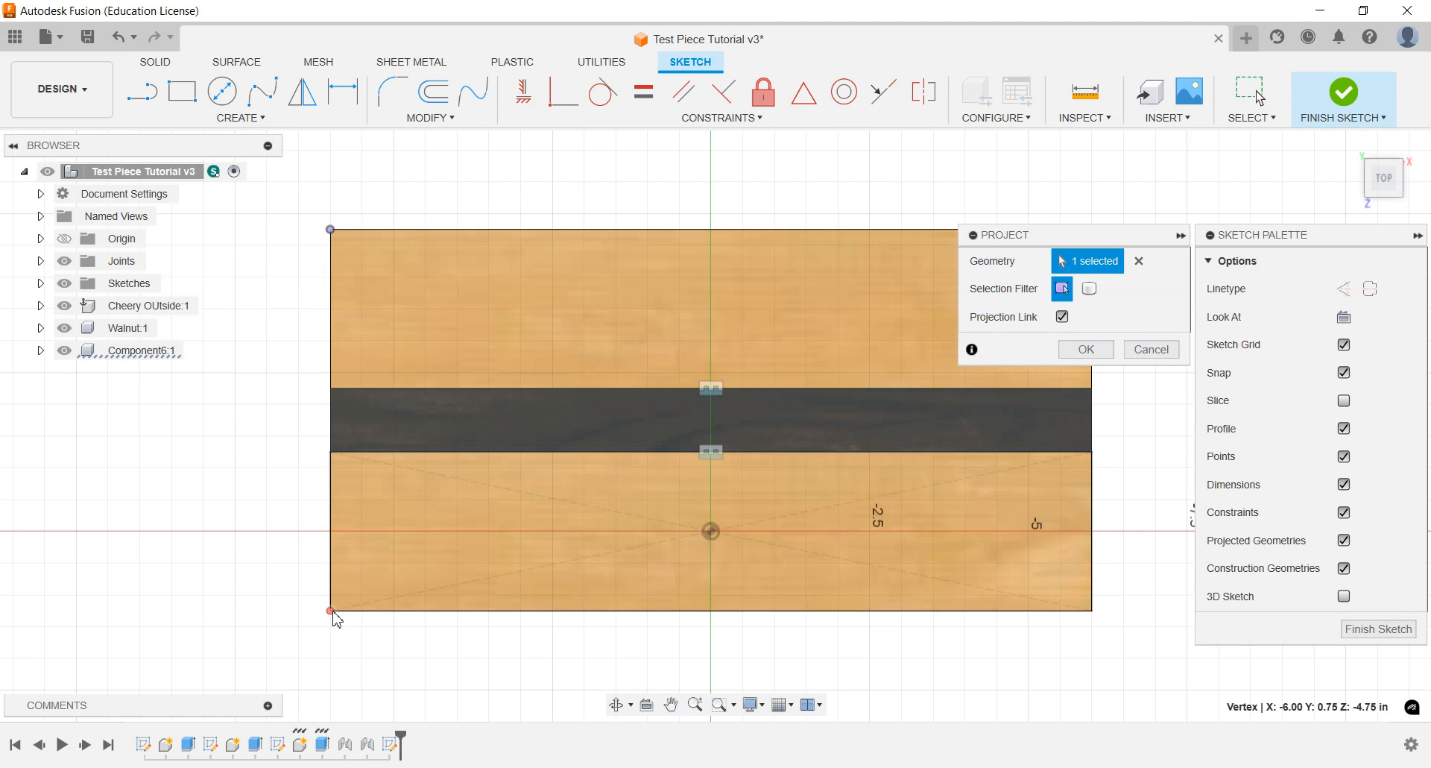
left_click(331, 612)
left_click(1090, 609)
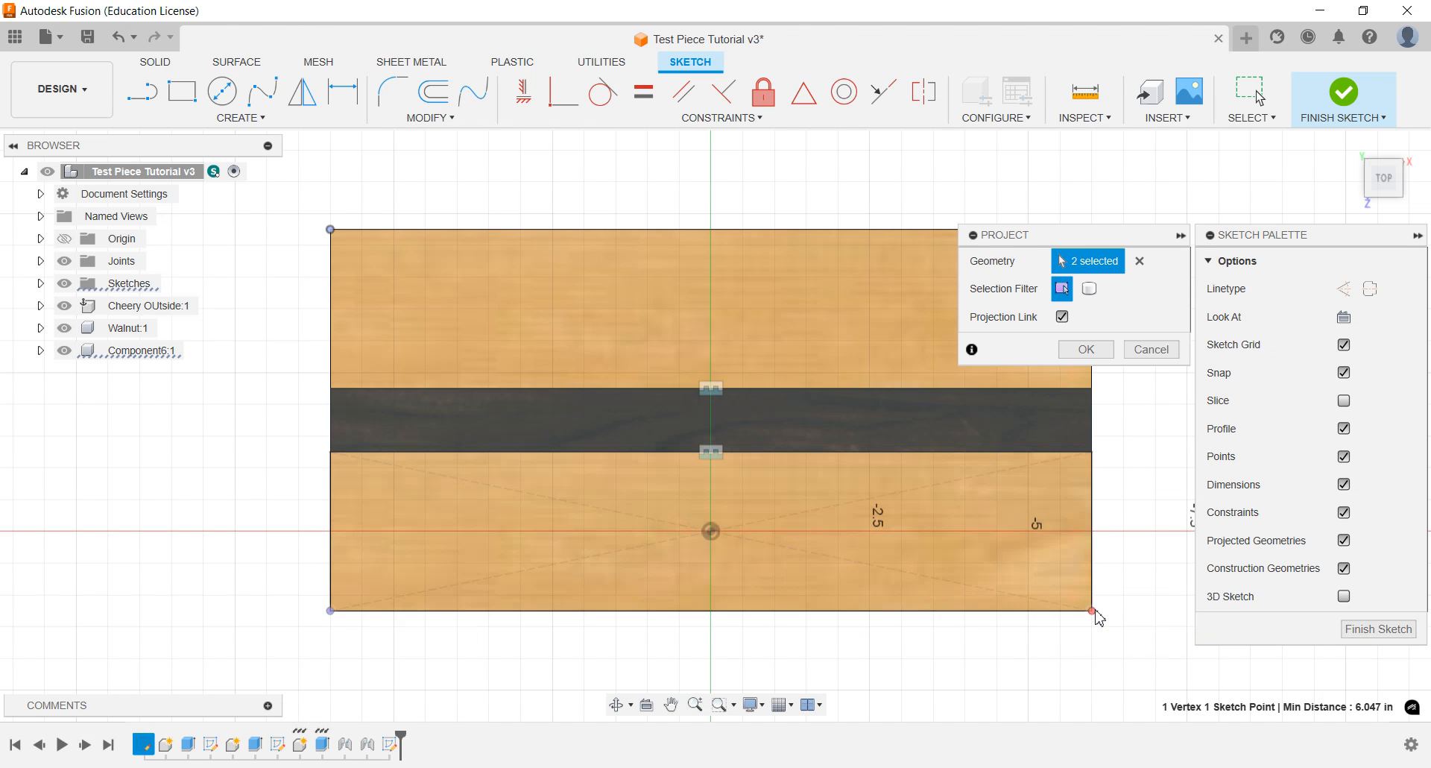
middle_click_drag(847, 431, 646, 512)
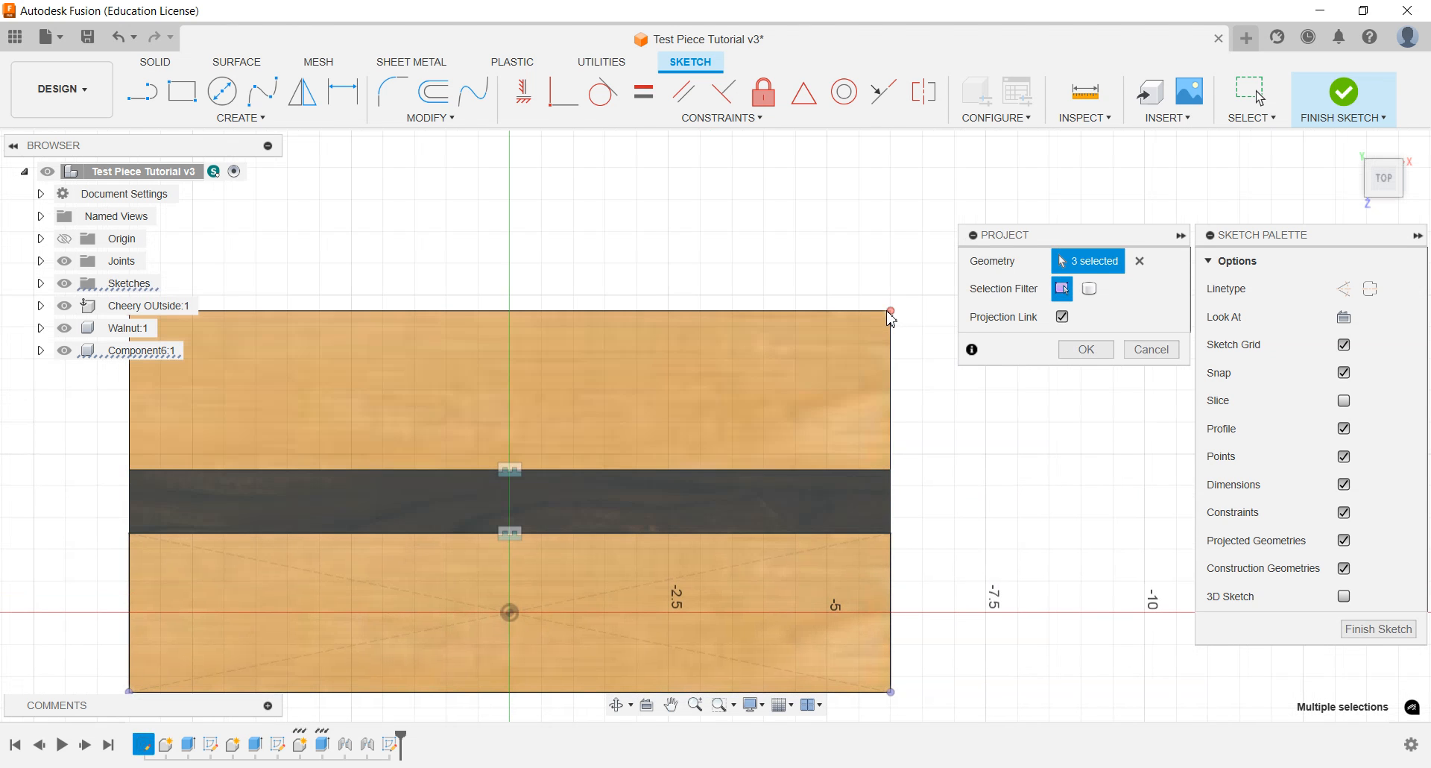
middle_click_drag(690, 289, 754, 221)
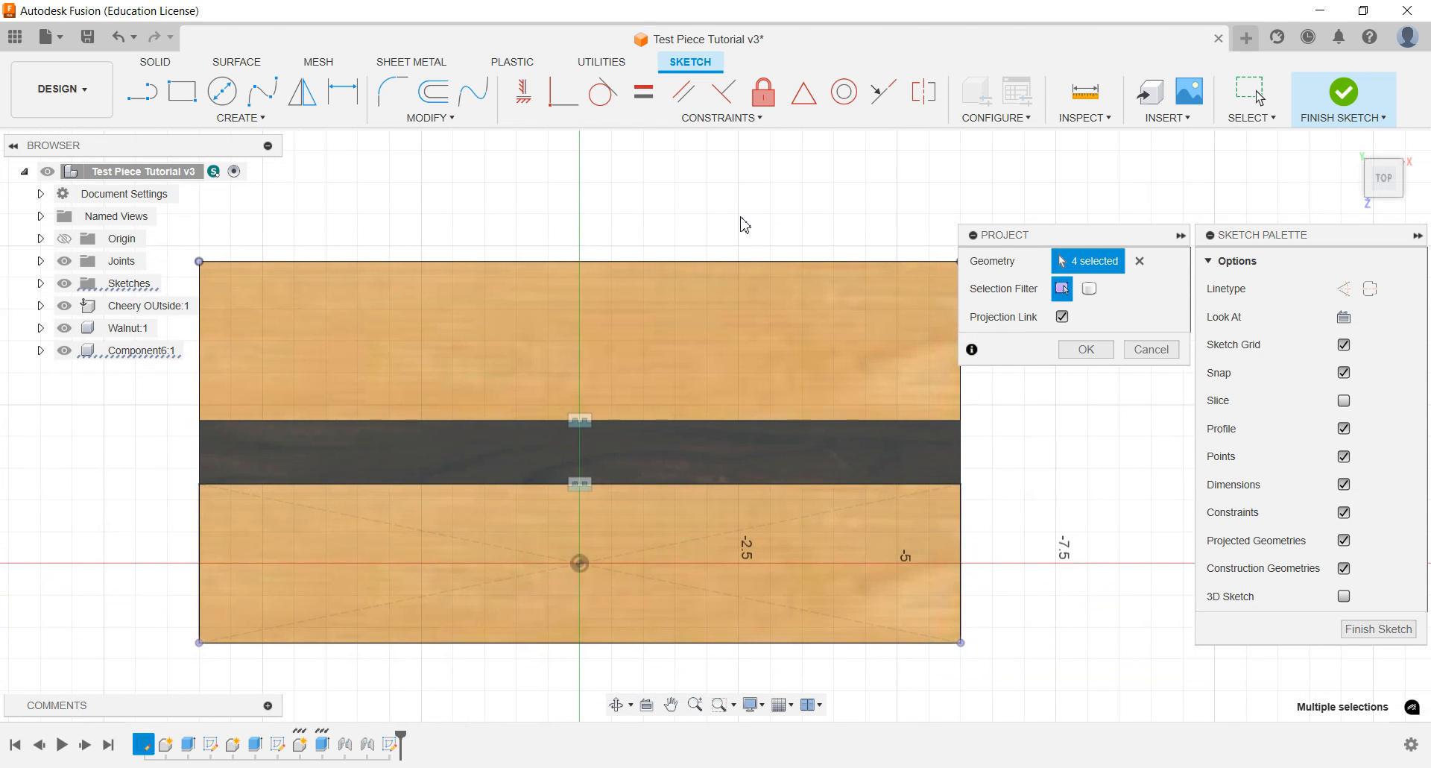
left_click(1084, 350)
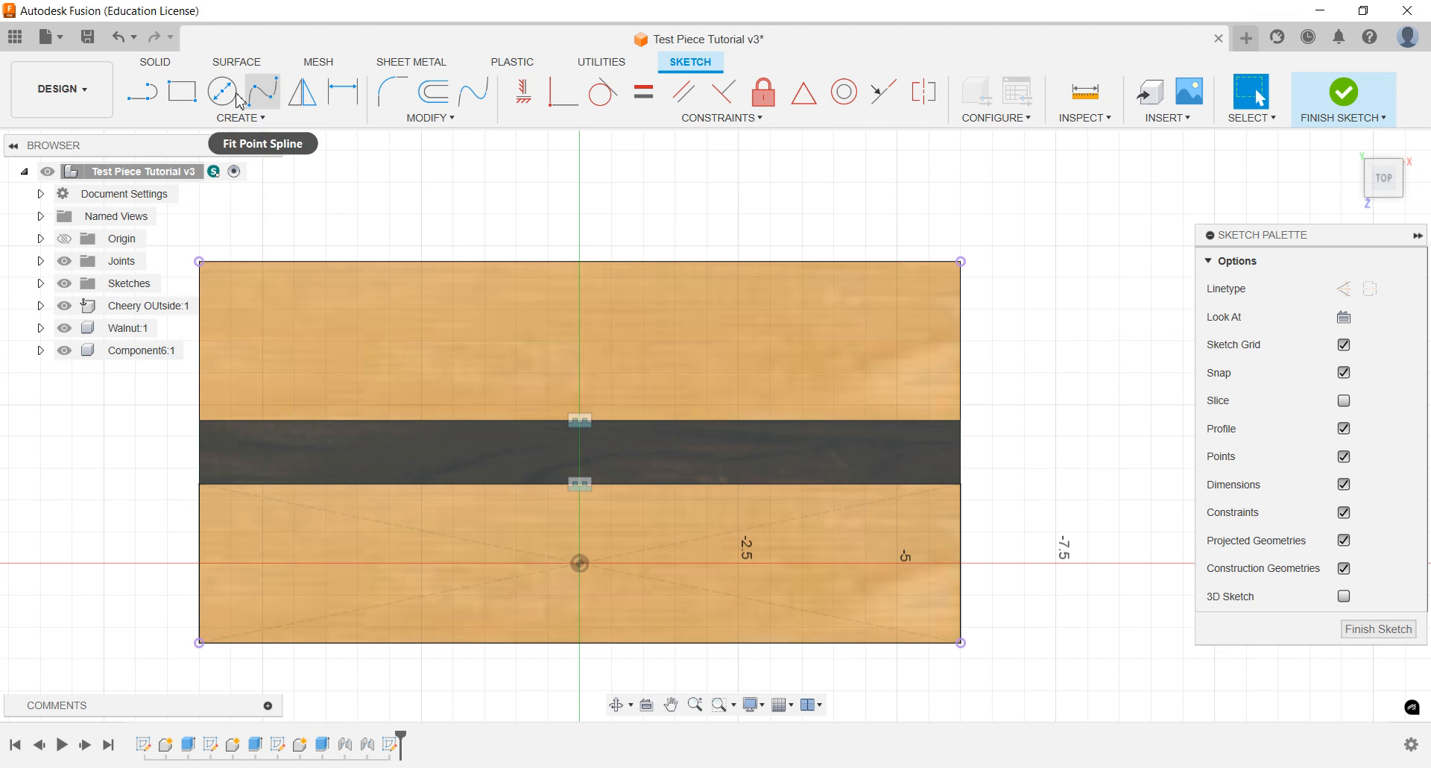
Step: Sketch a two-point rectangle between diagonally opposite projected corners so it covers the entire board
left_click(190, 95)
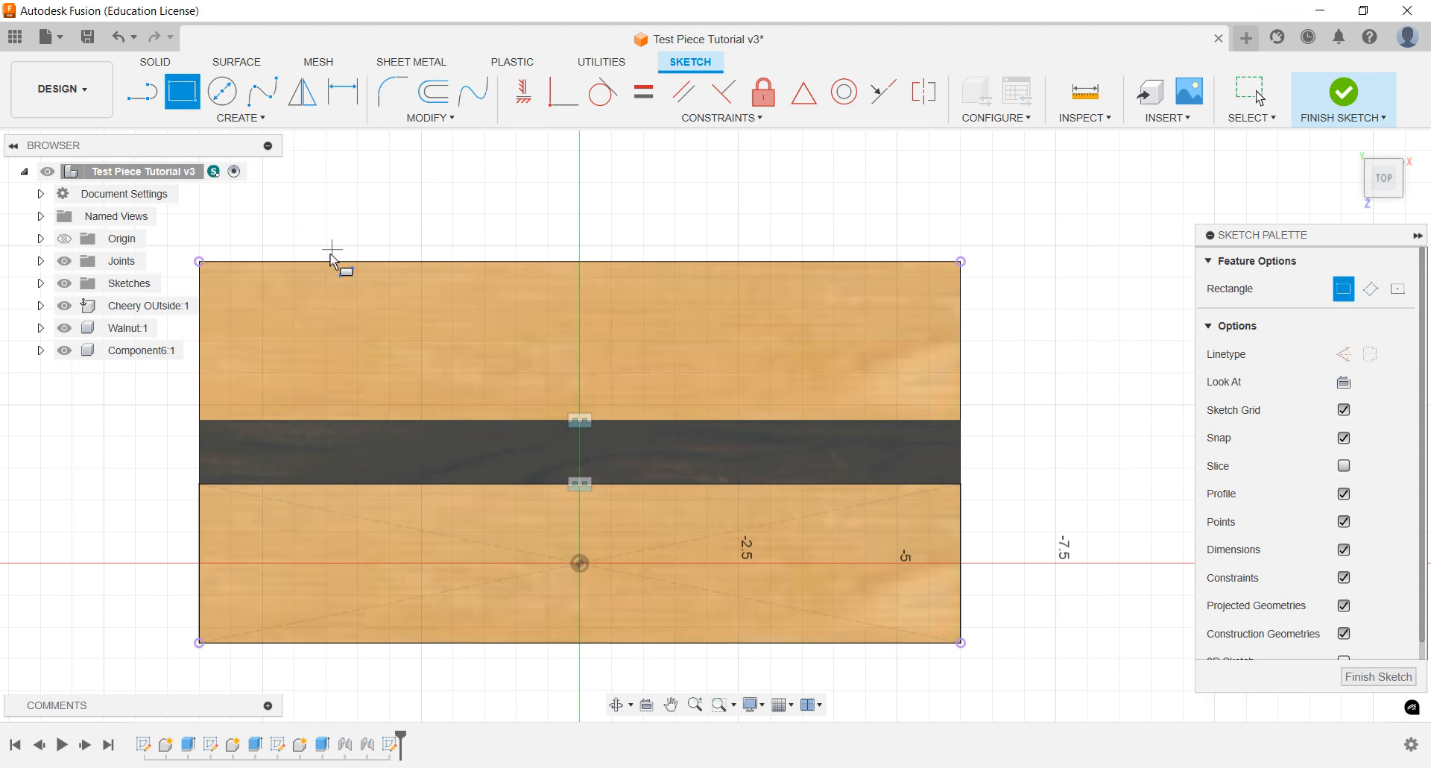
left_click(199, 262)
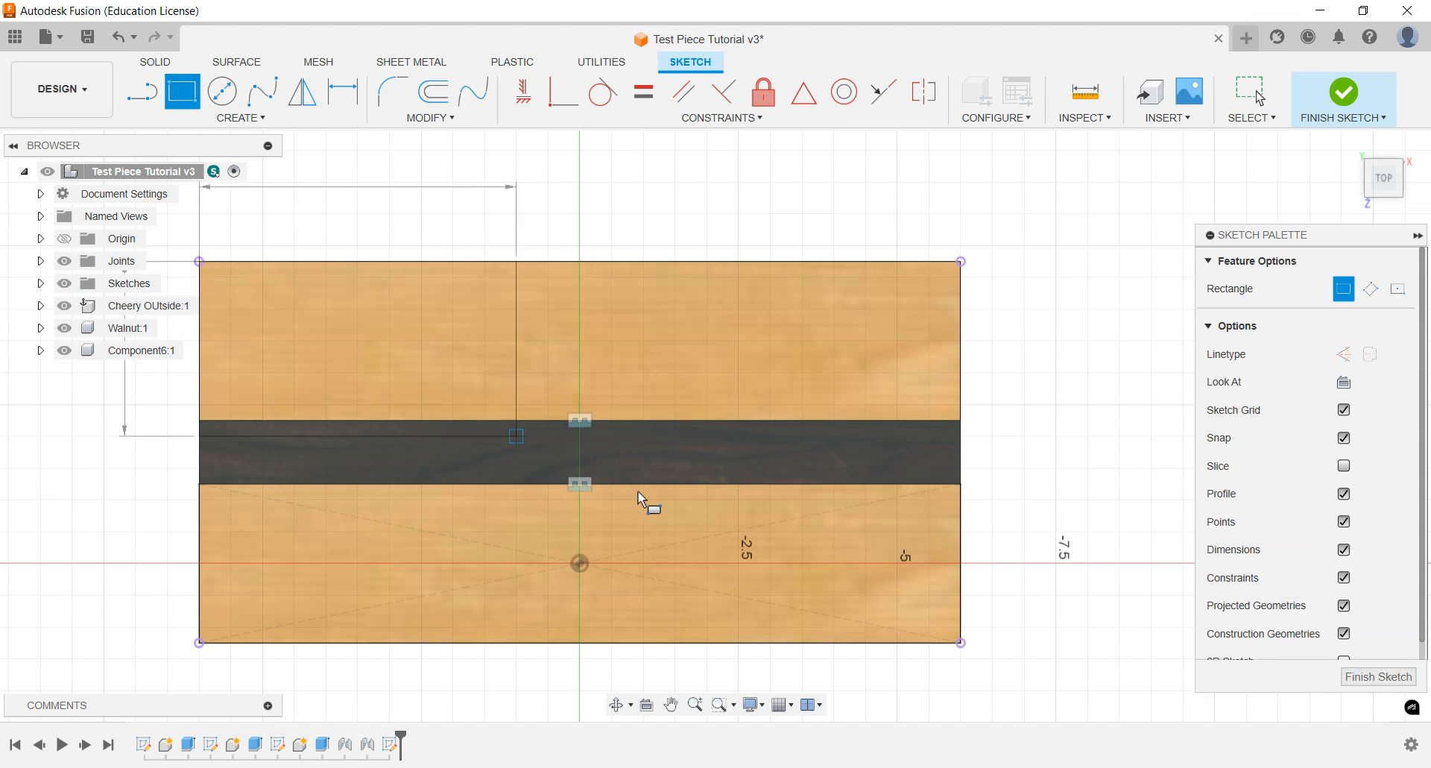
left_click(962, 649)
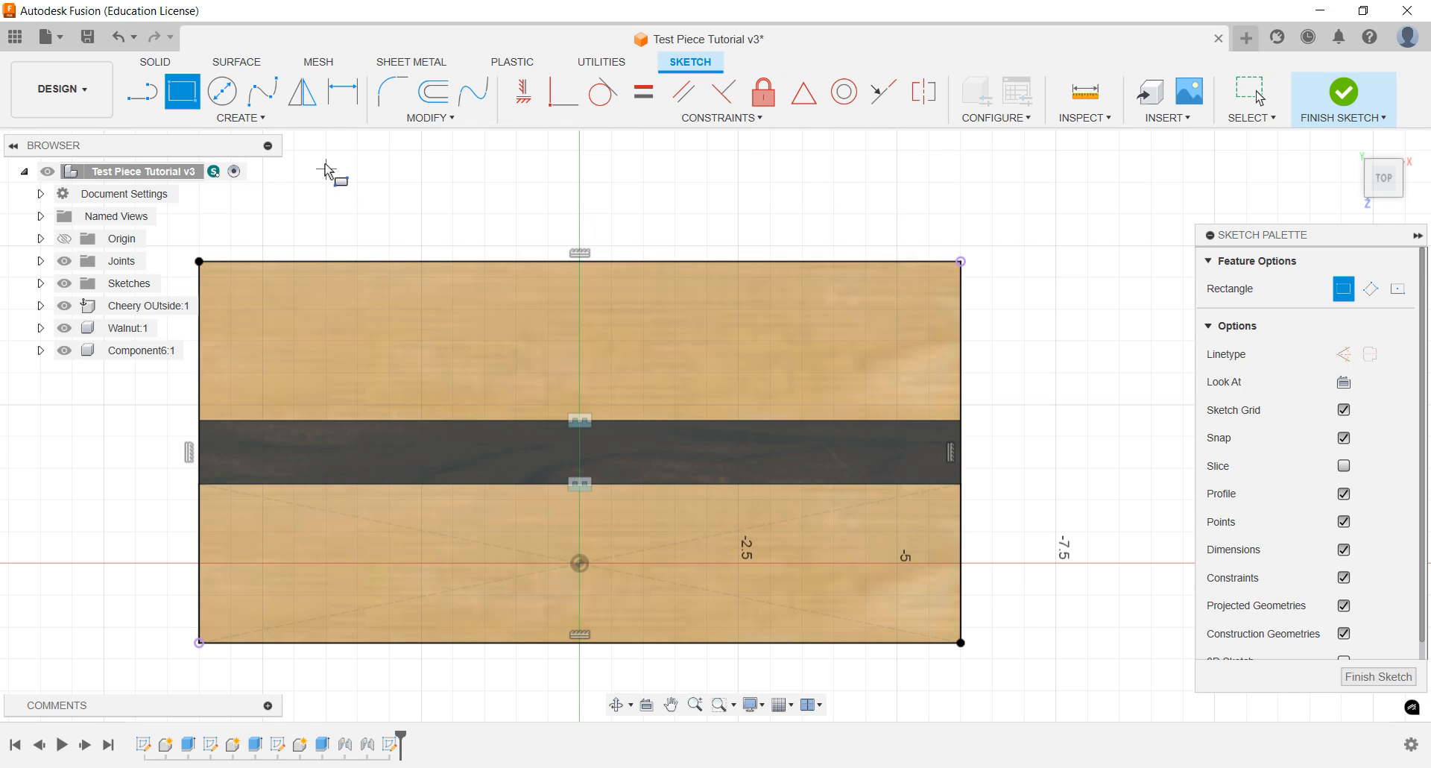
left_click(245, 118)
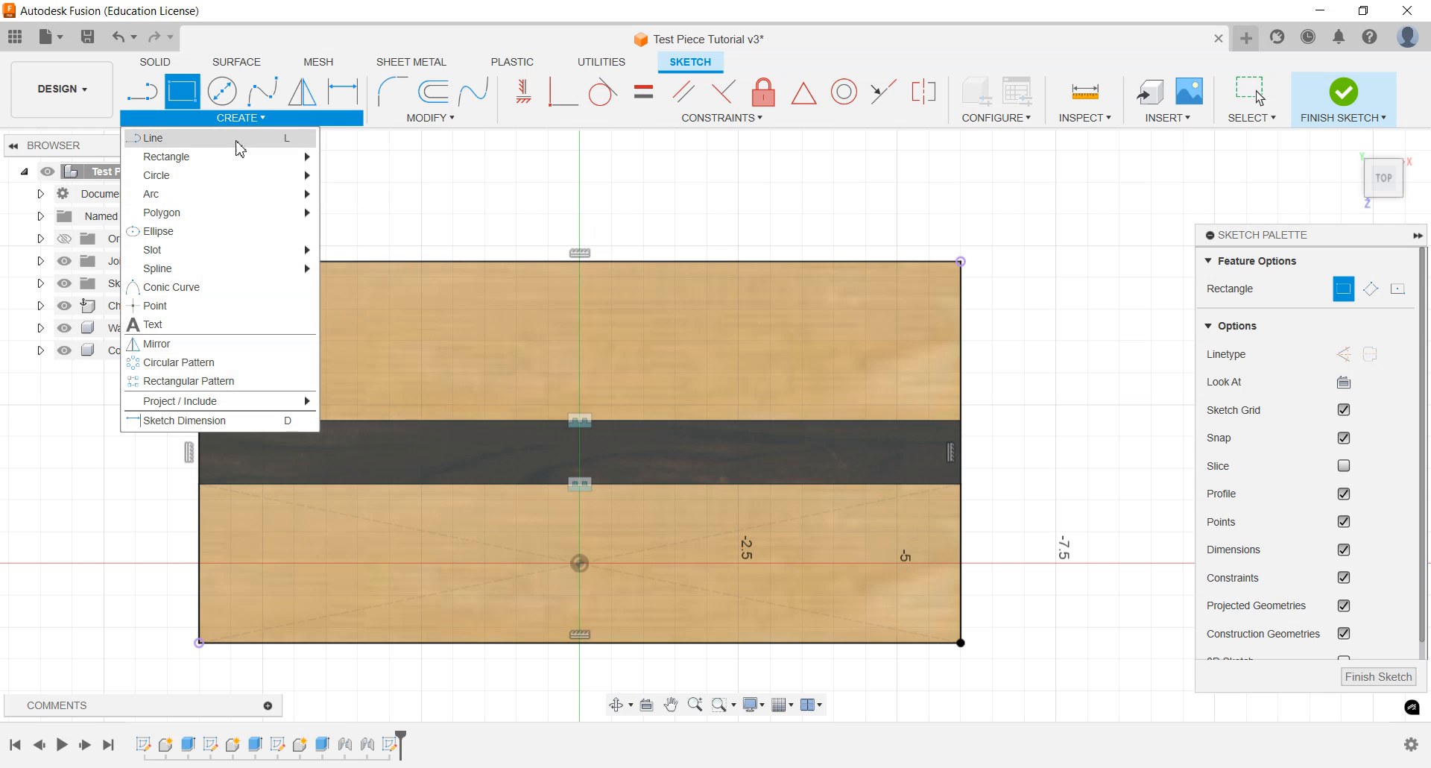
left_click(256, 238)
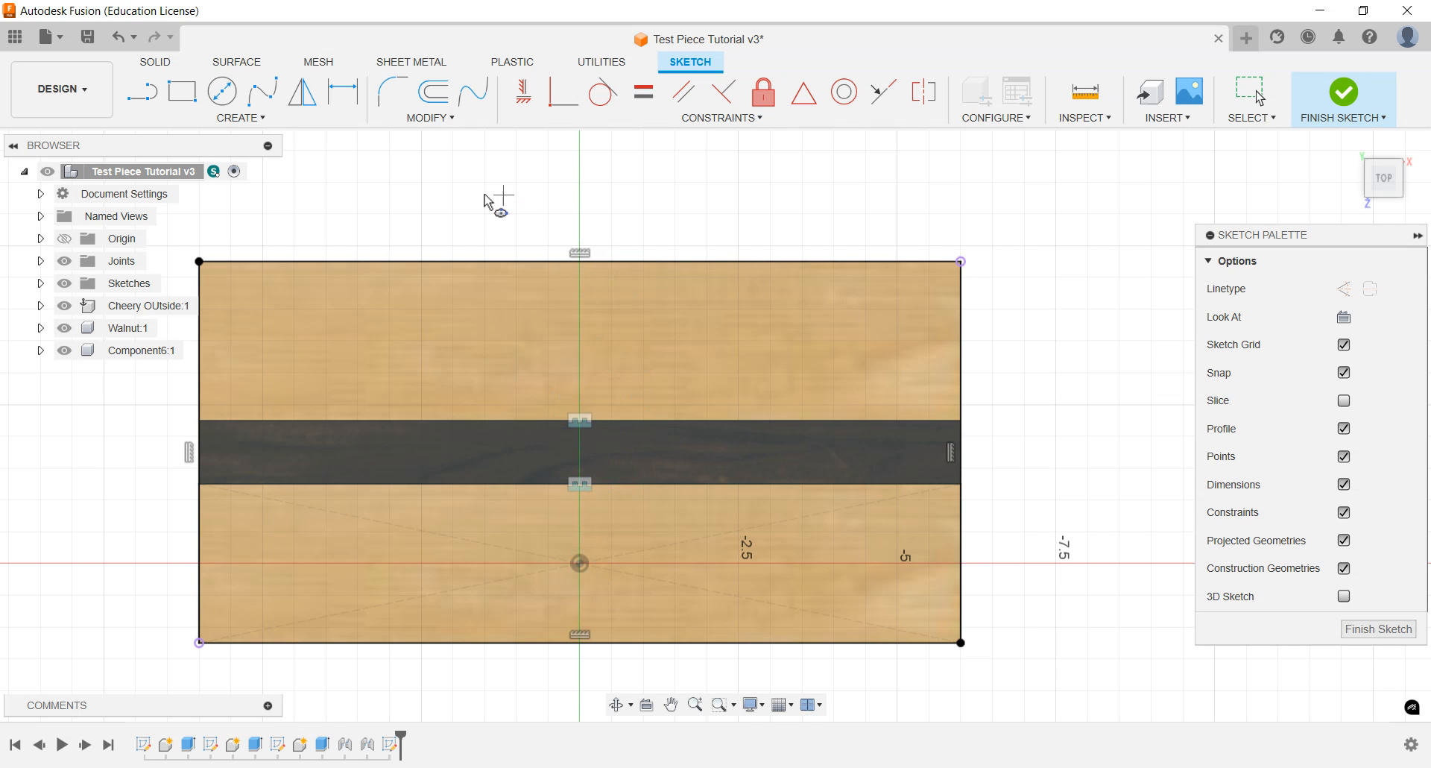
key("Escape")
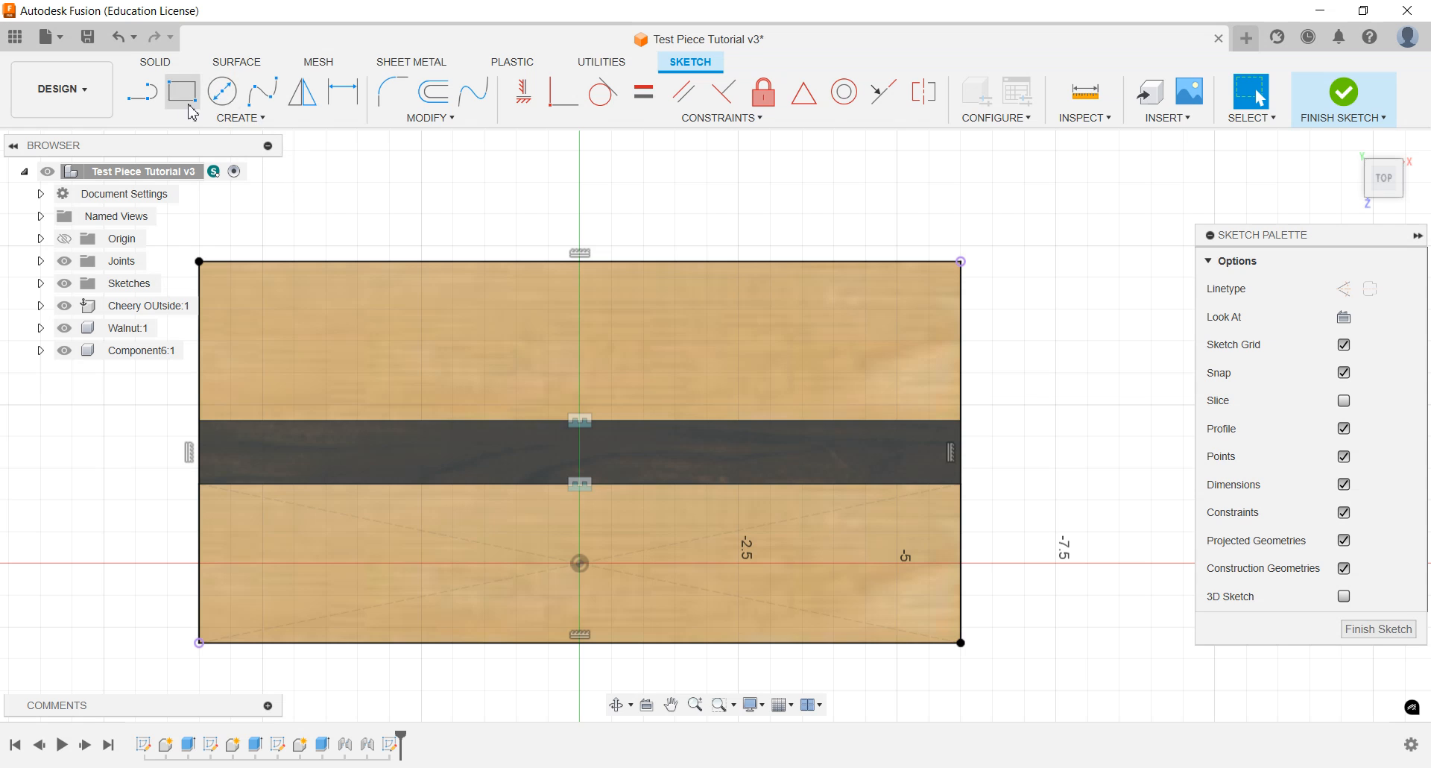
Step: Draw two diagonal lines joining the rectangle's opposite corners so they cross at the board's centre
left_click(150, 96)
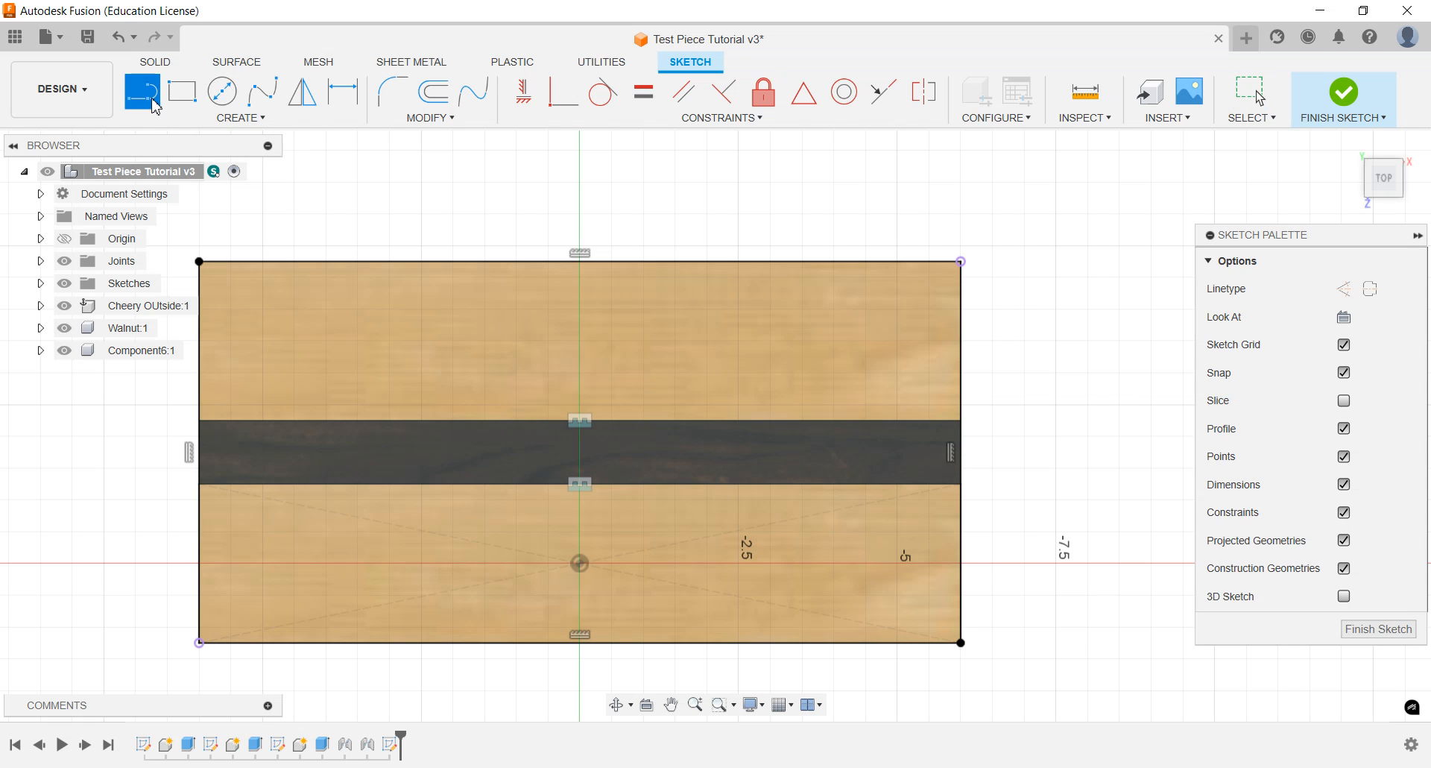
left_click(200, 261)
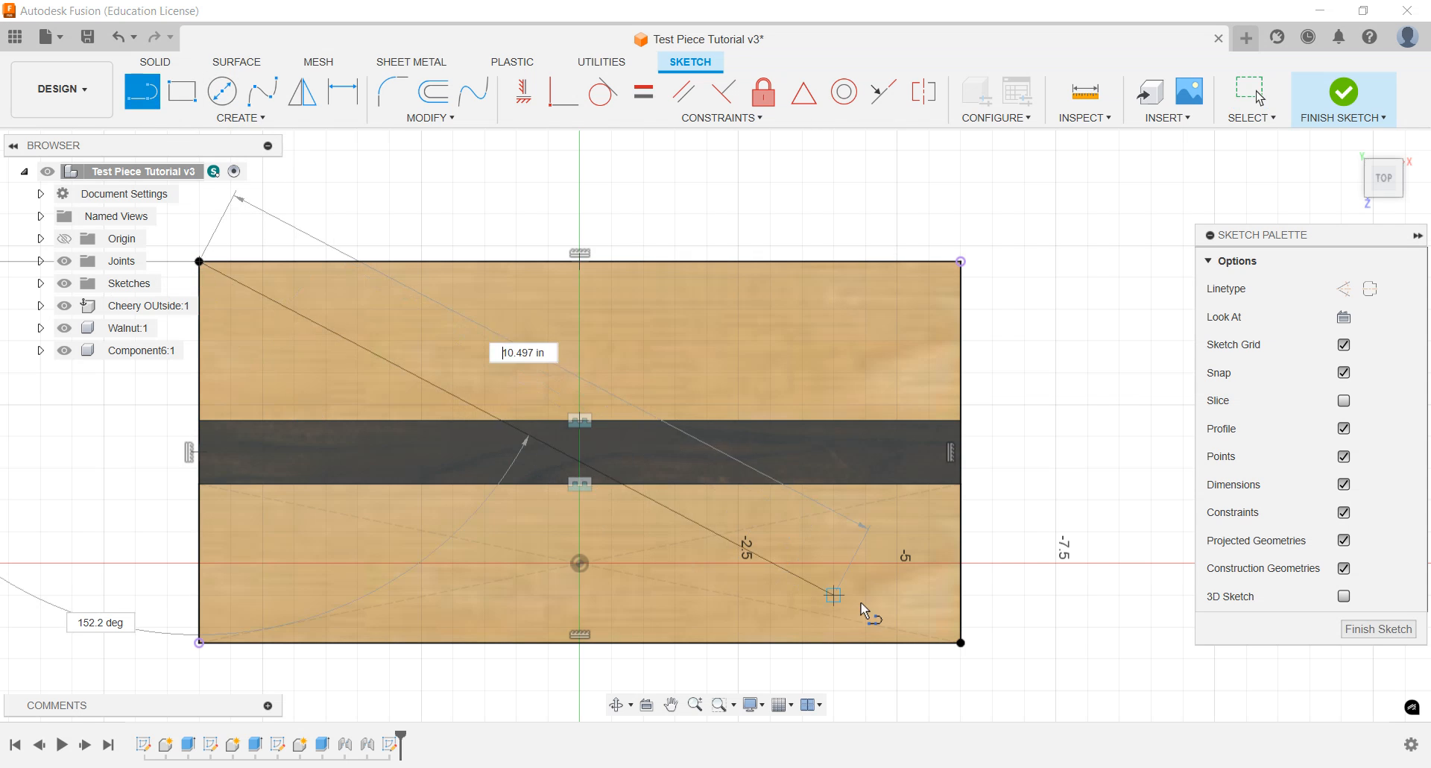
left_click(961, 642)
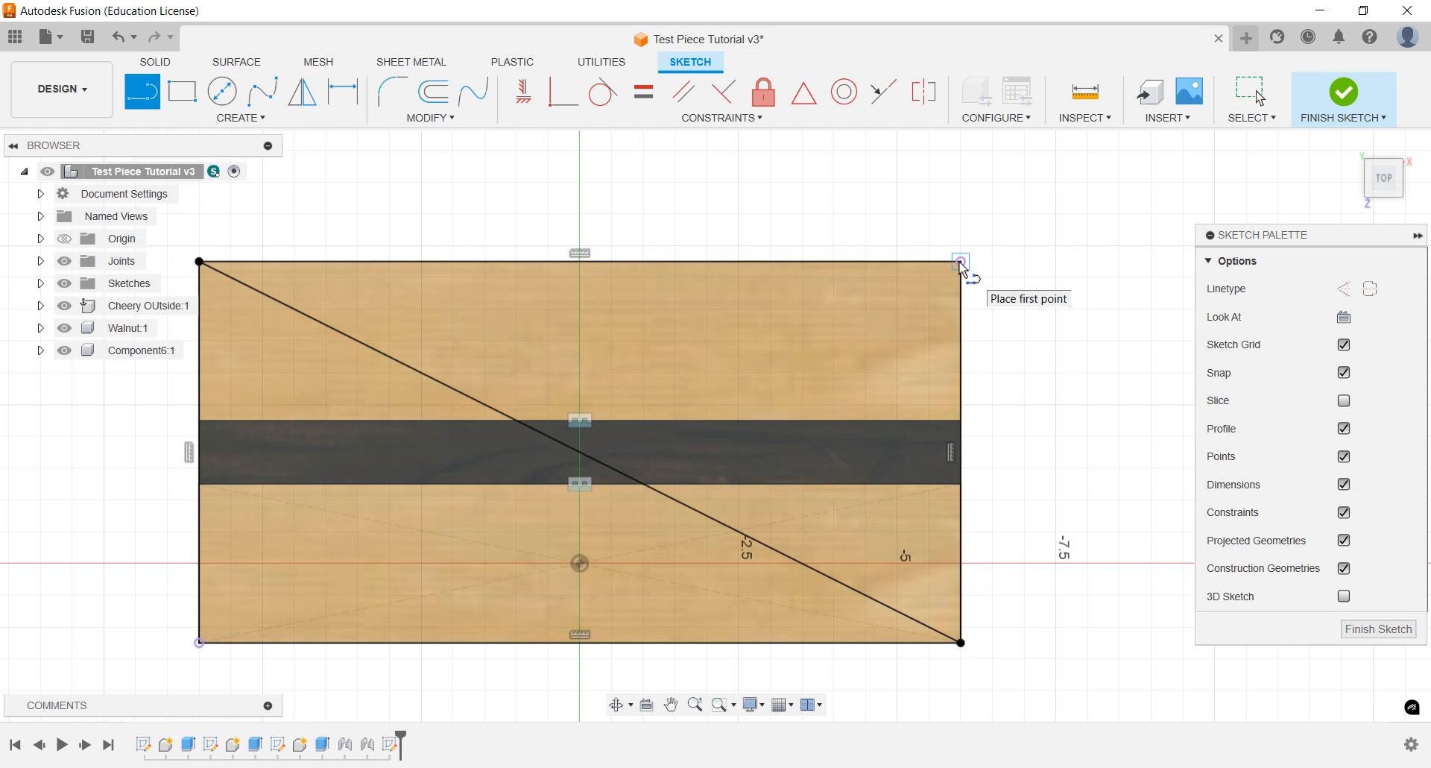
left_click(961, 262)
left_click(199, 643)
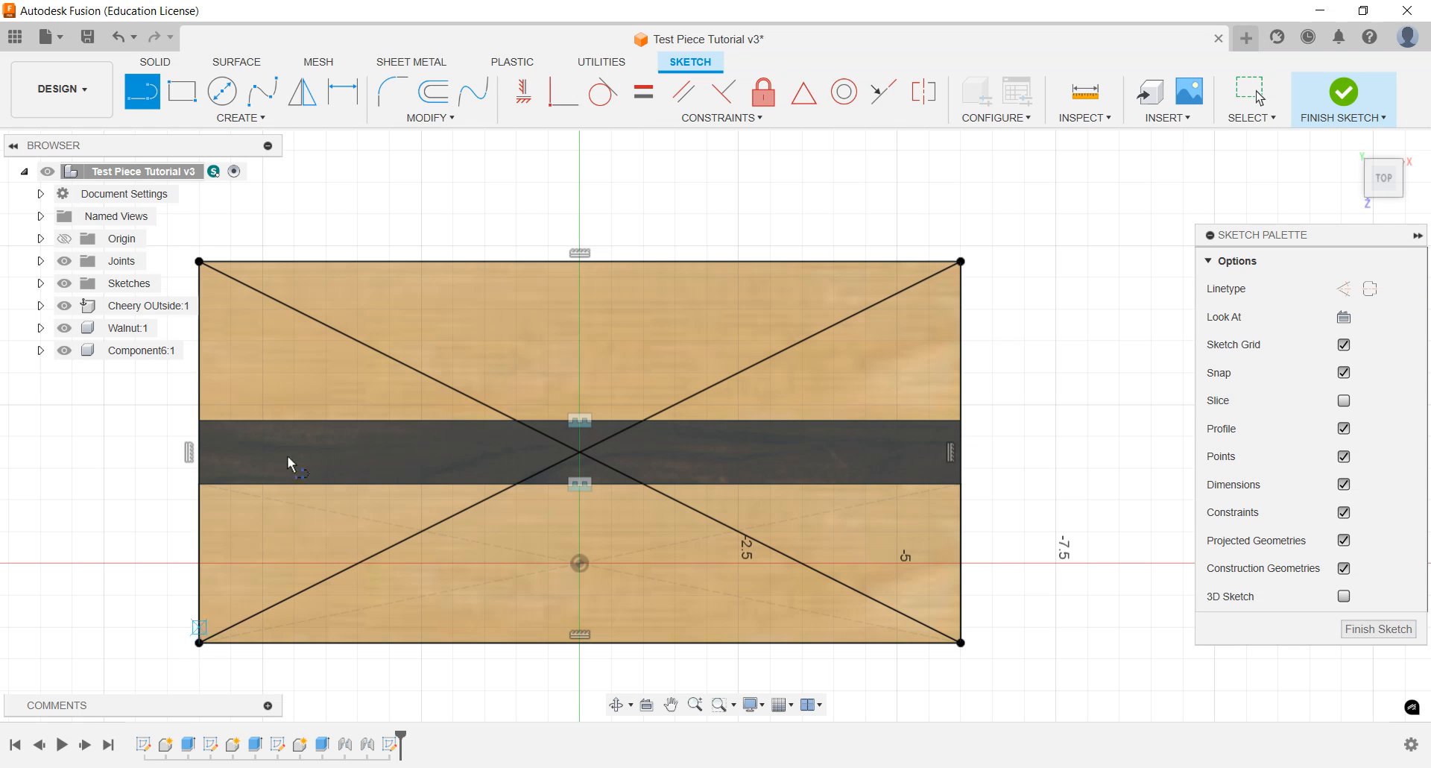
Step: Sketch an ellipse centred on the diagonals' crossing, about 11 in long along the walnut strip and 5 in across, and finish the sketch
left_click(176, 118)
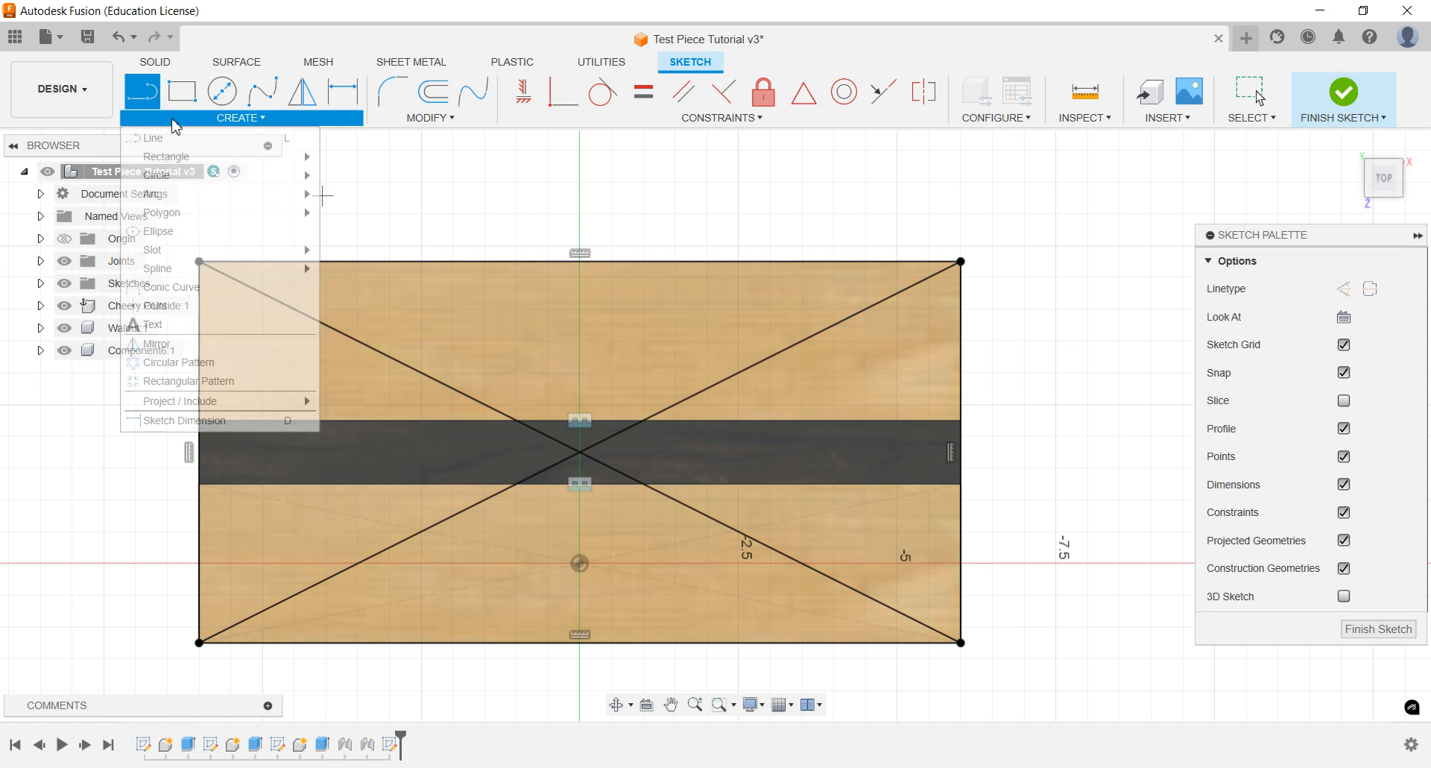
left_click(210, 232)
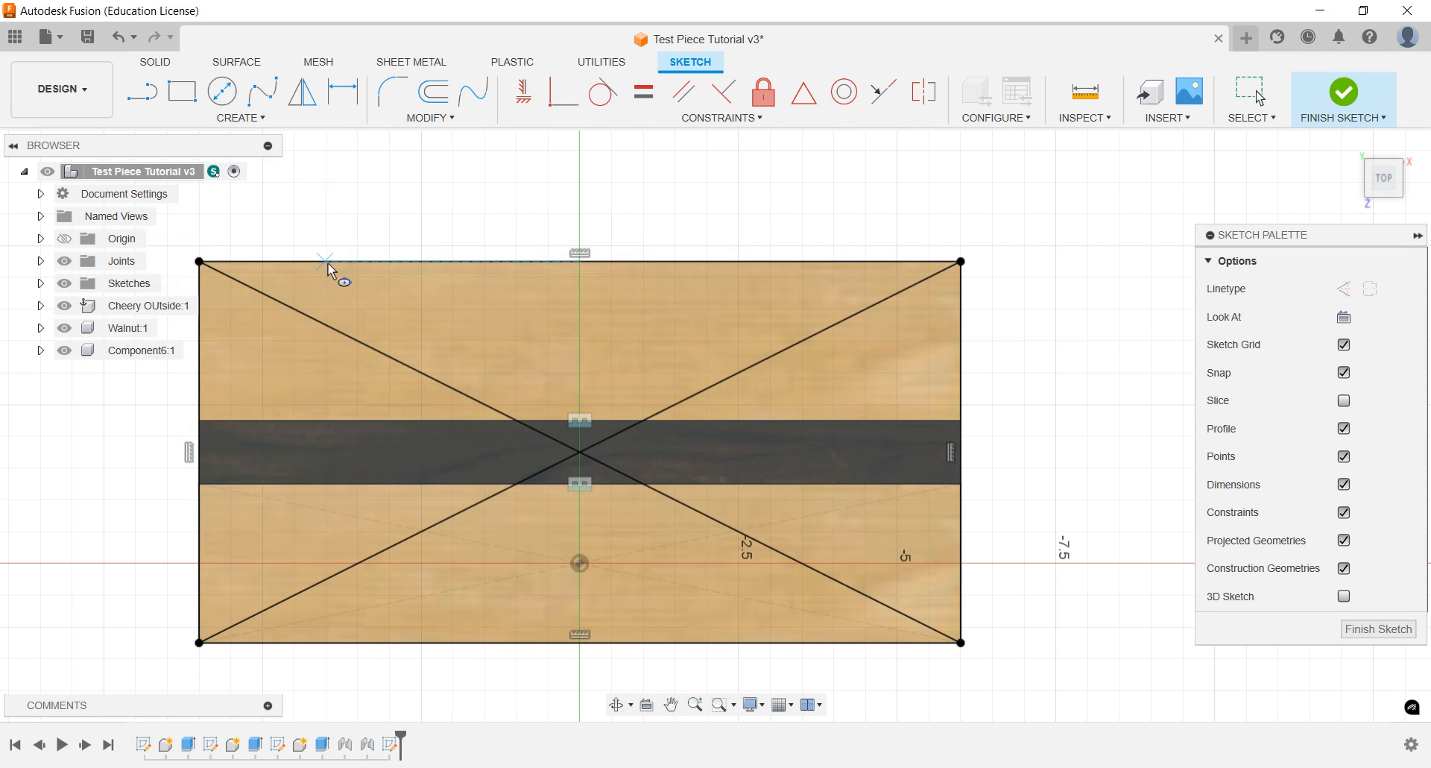
left_click(580, 453)
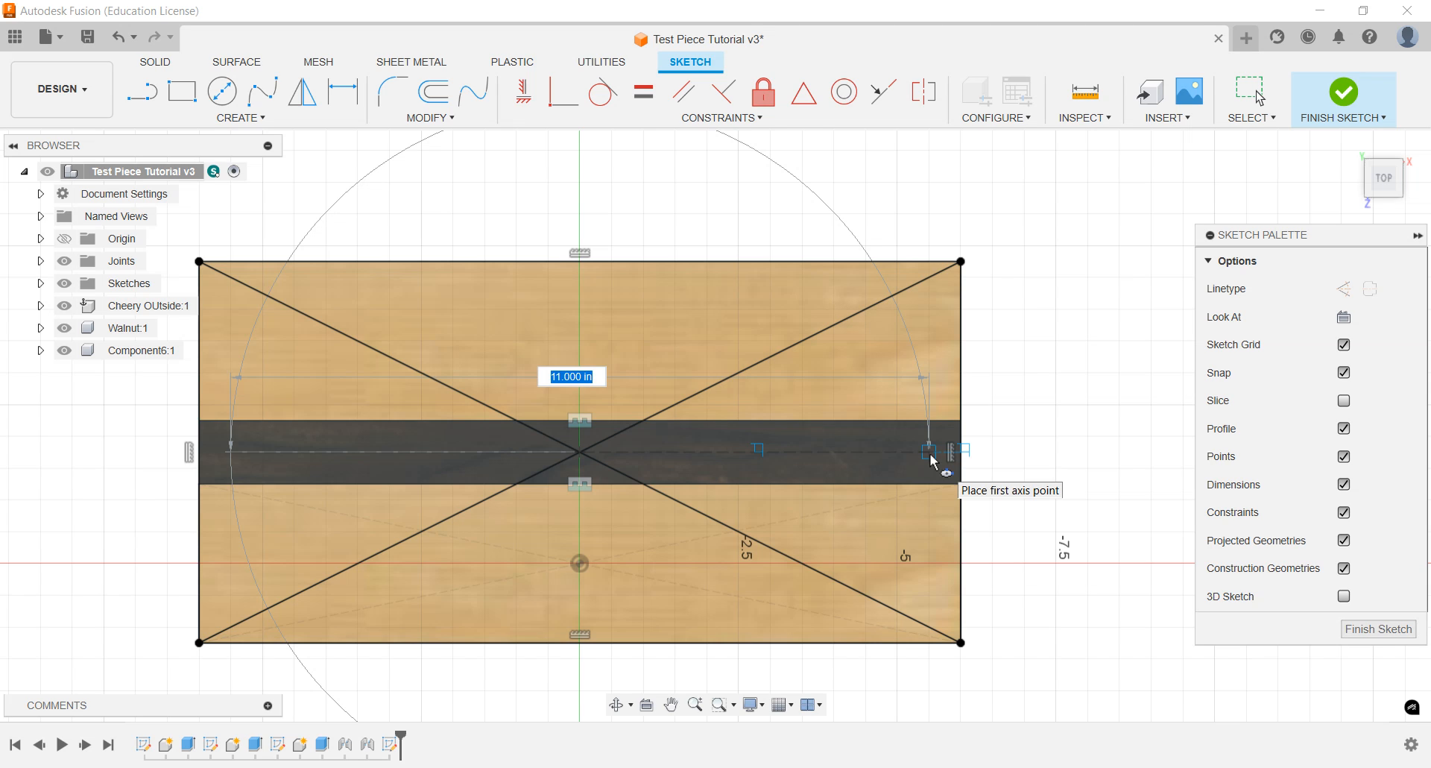
left_click(929, 454)
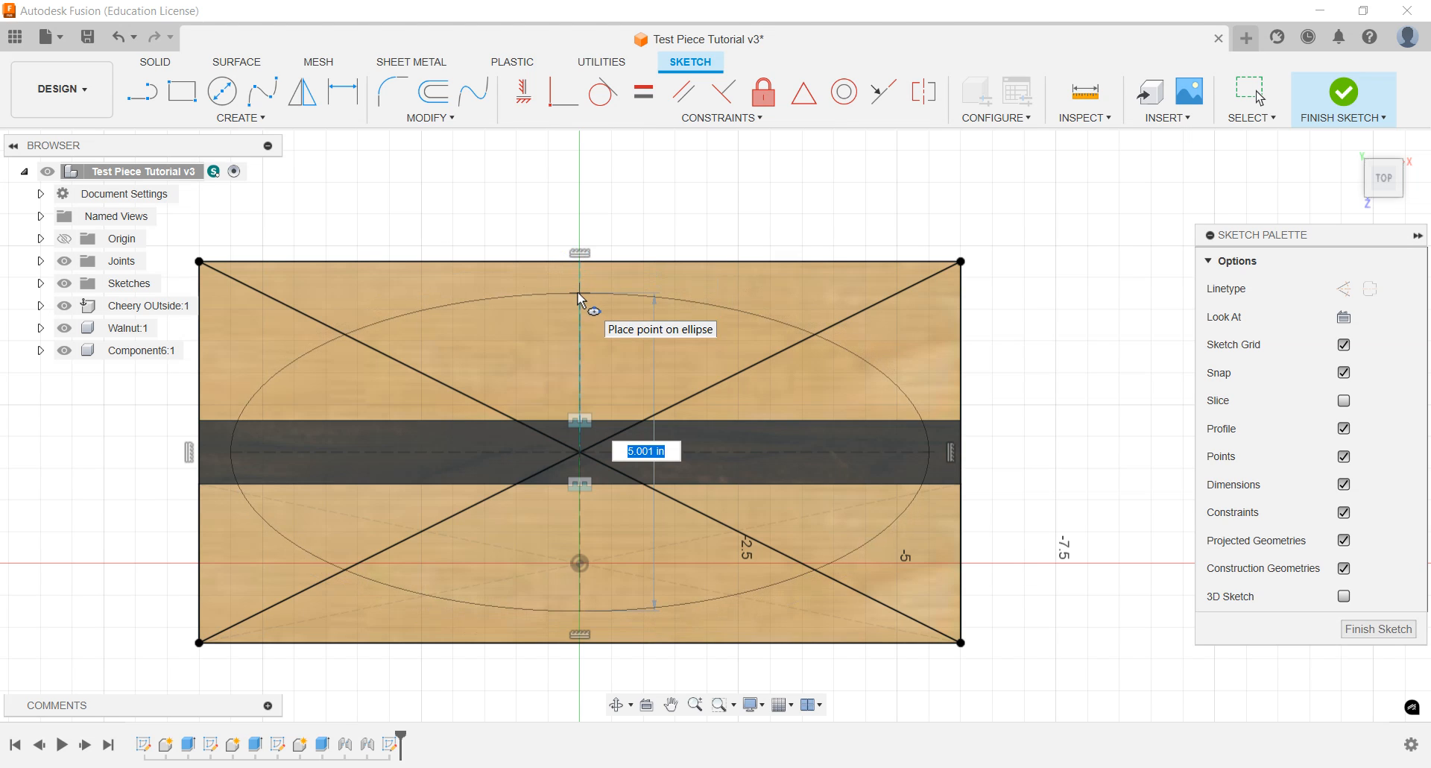
type("5")
key("Return")
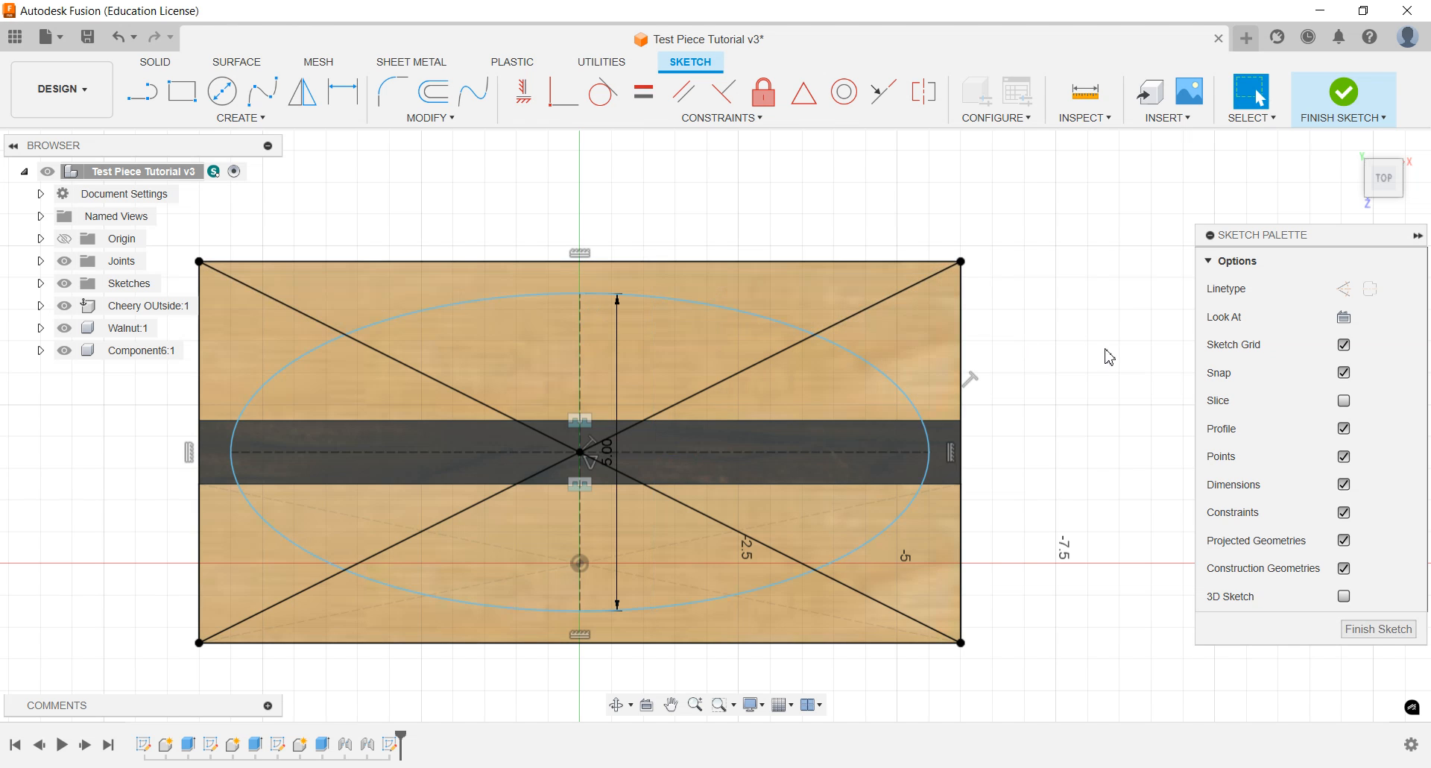
left_click(1377, 634)
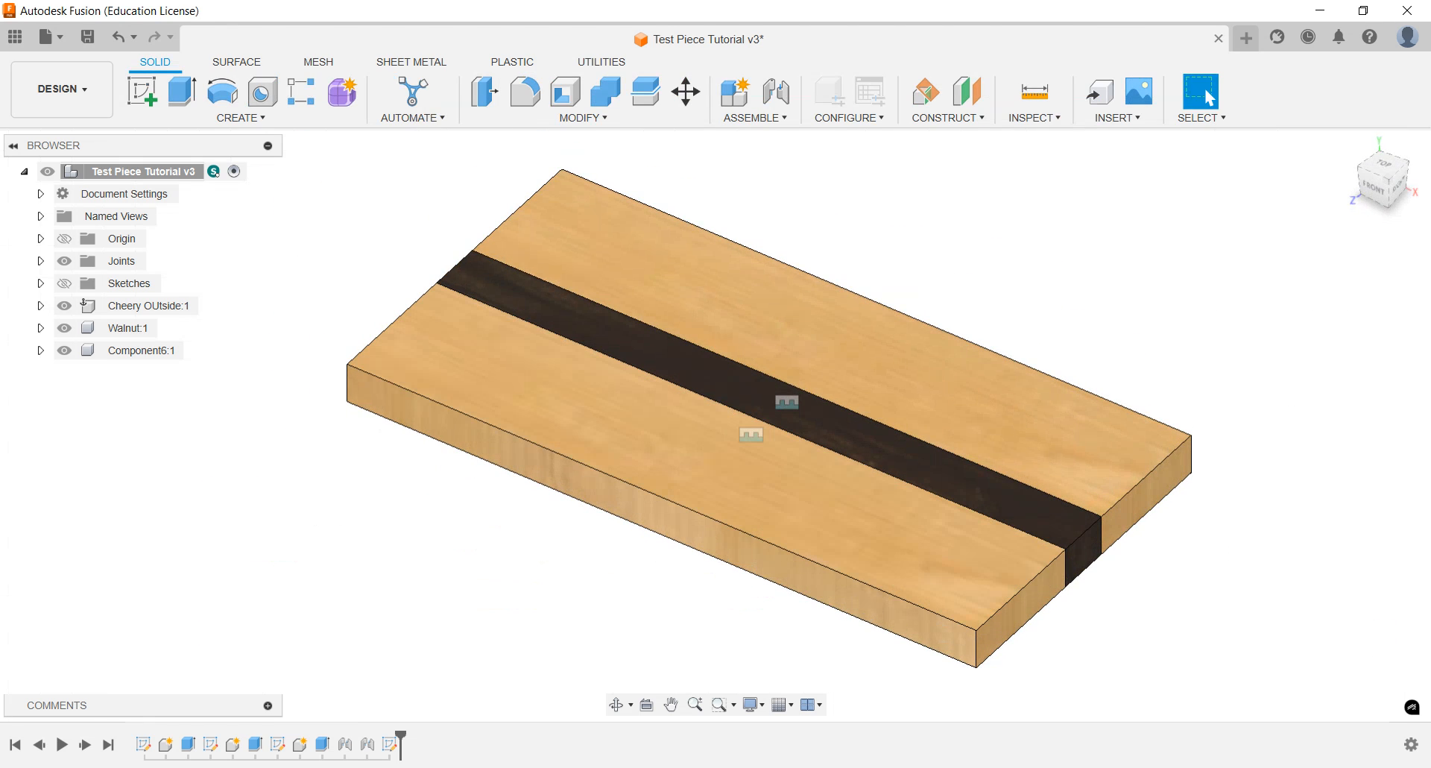
Step: Show the design's sketches again so the ellipse and board outline can be used as profiles
left_click(64, 284)
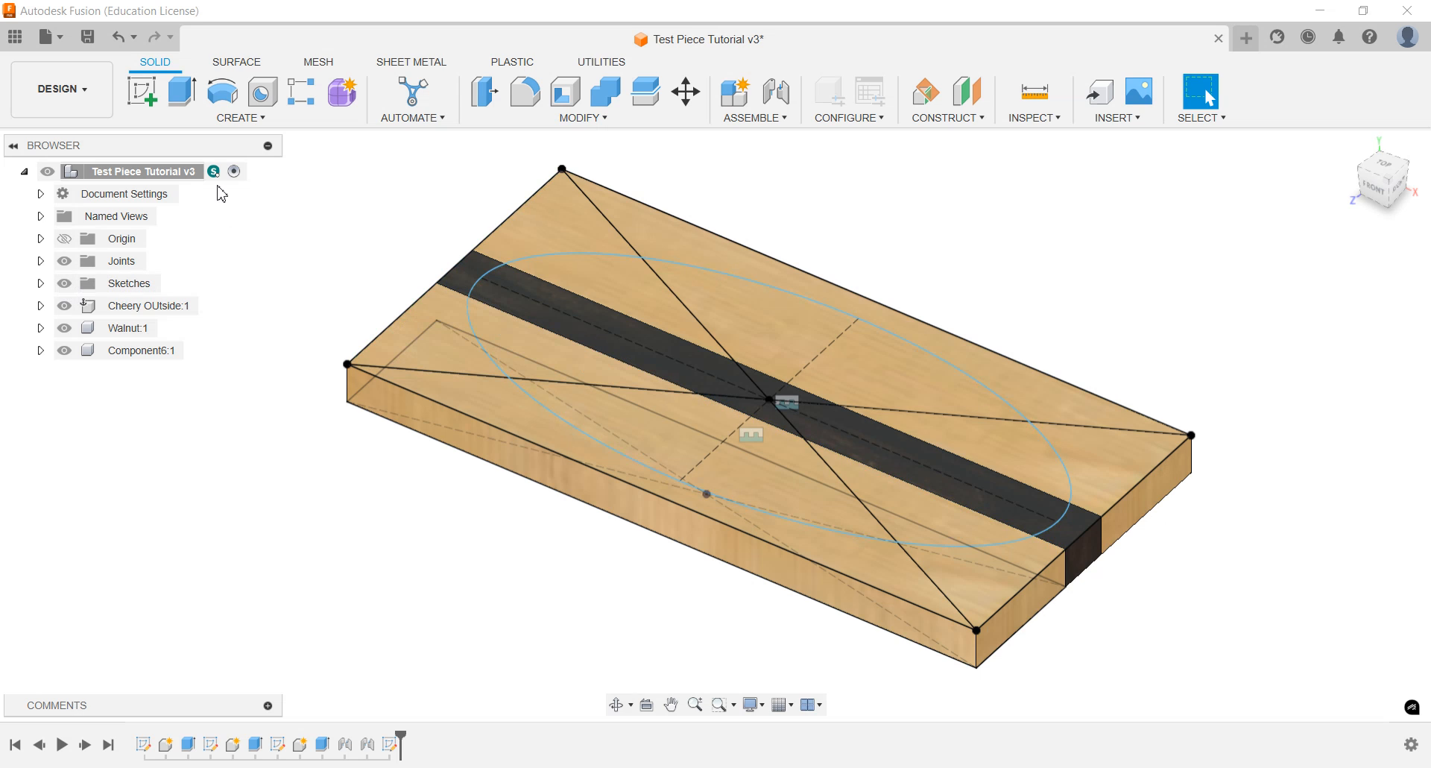
Step: Set up an extrusion as a new component, selecting all eight regions of the board outside the ellipse
left_click(180, 94)
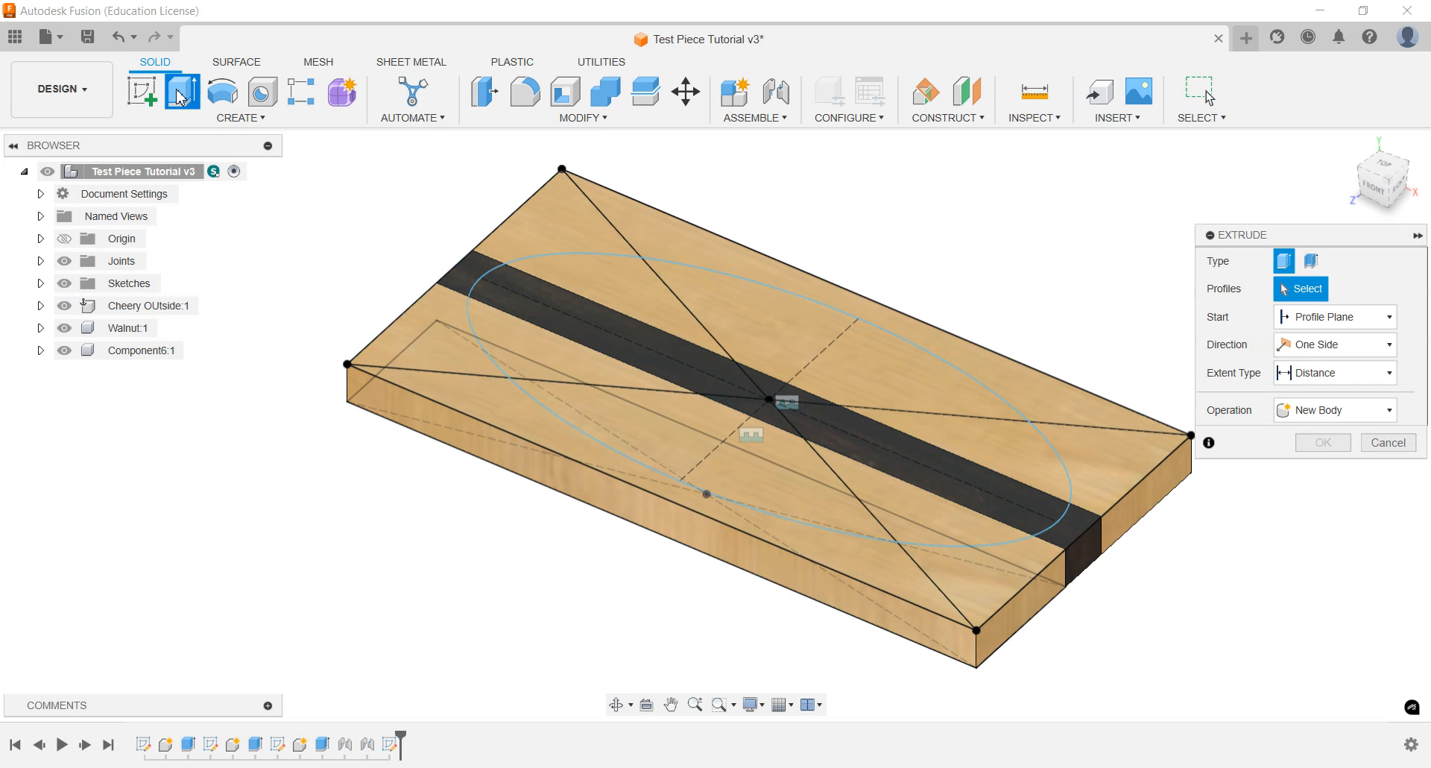
left_click(1390, 411)
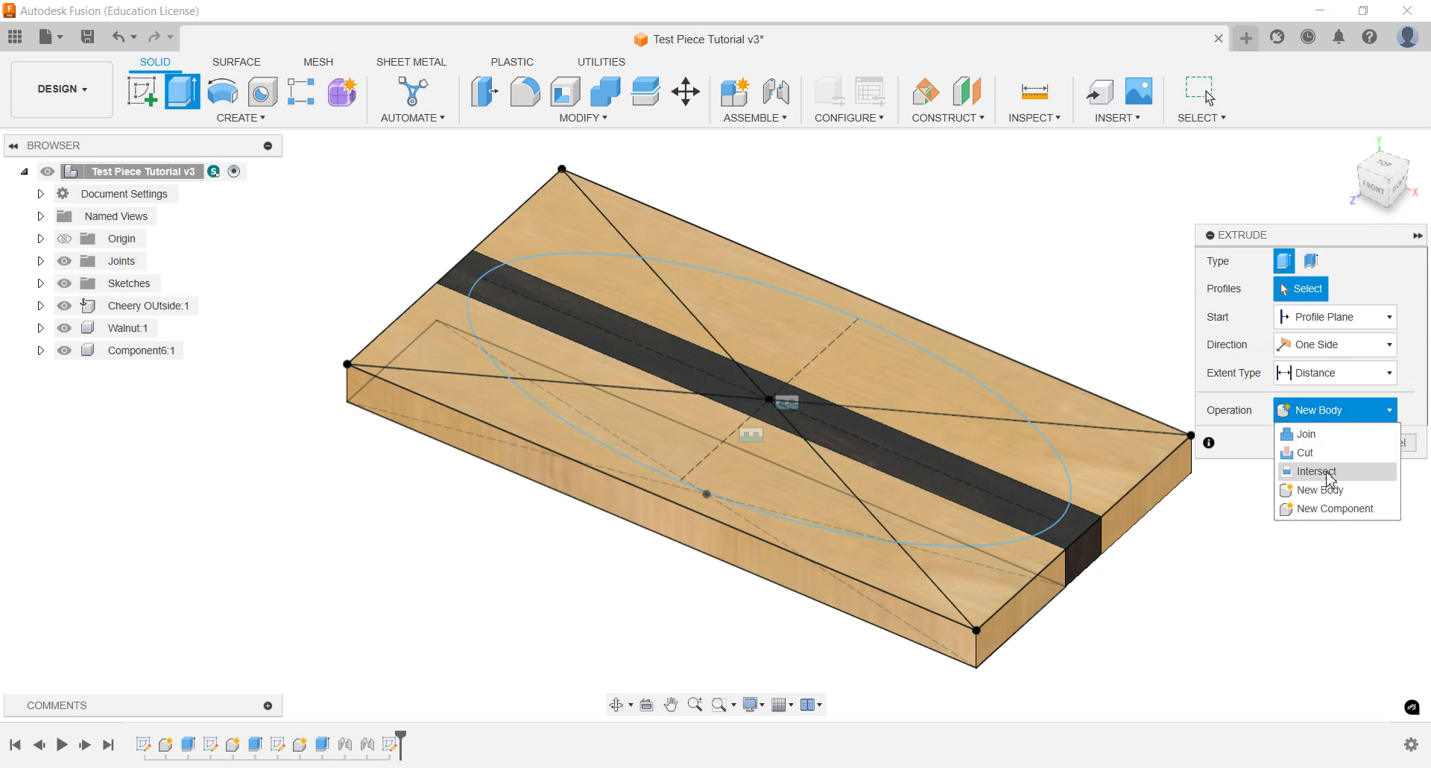
left_click(1331, 509)
left_click(673, 232)
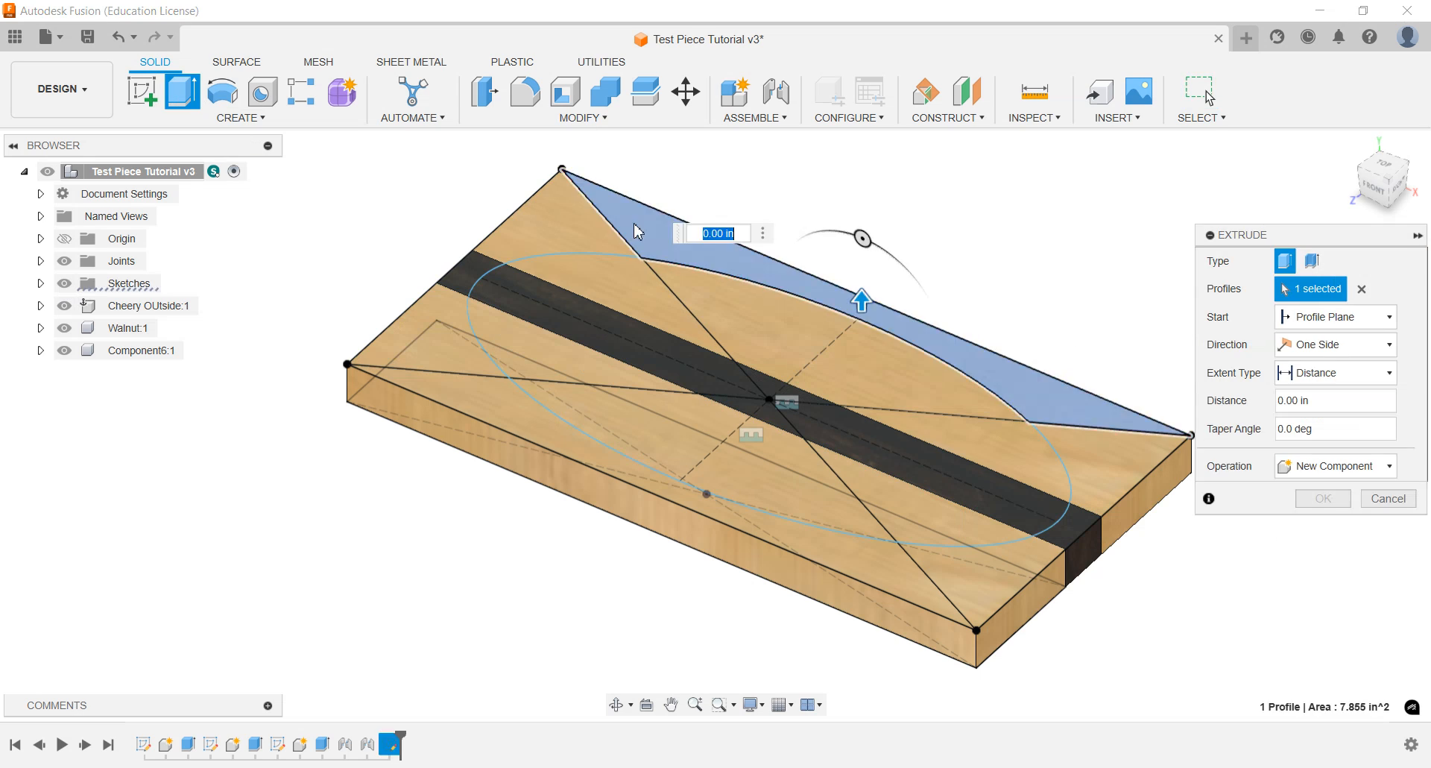
left_click(576, 224)
left_click(469, 283)
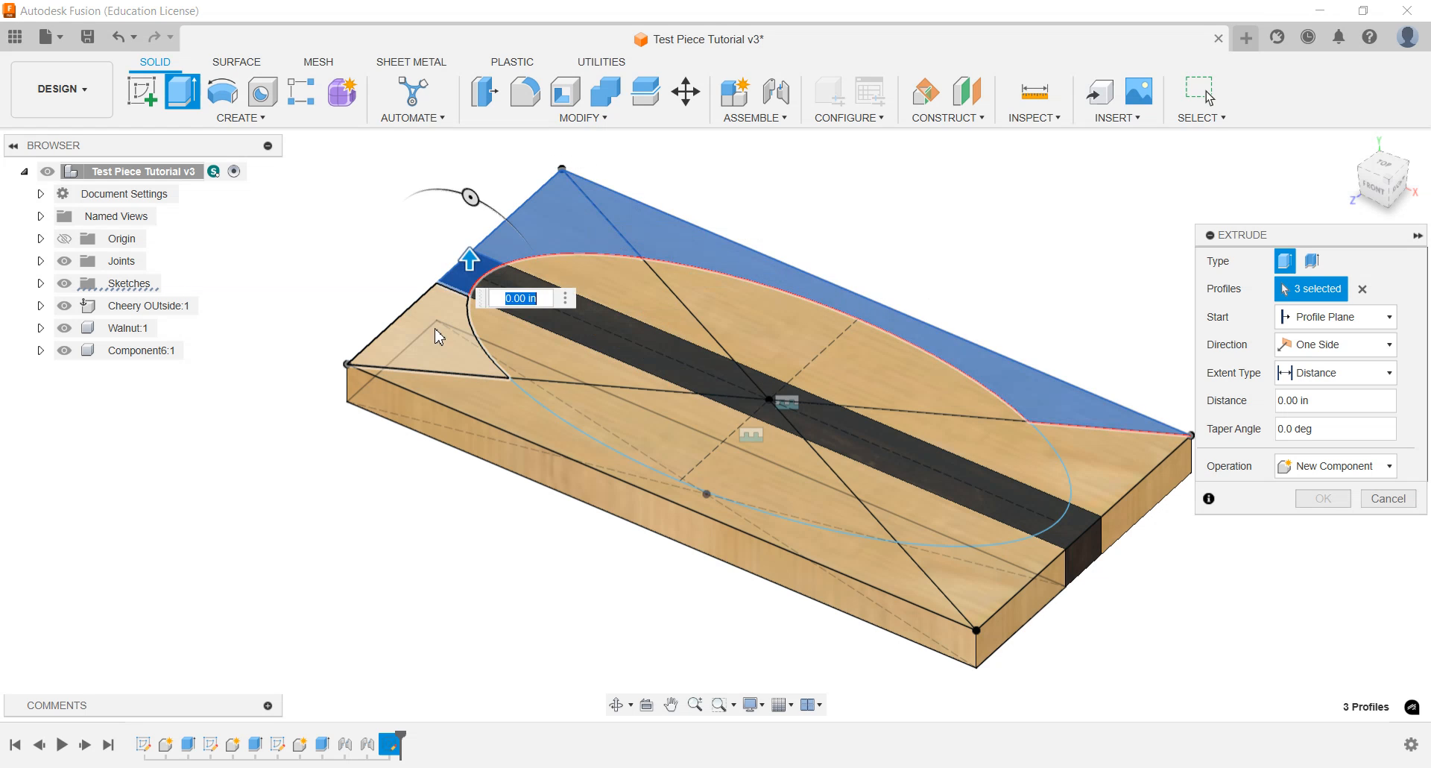
left_click(421, 350)
left_click(494, 425)
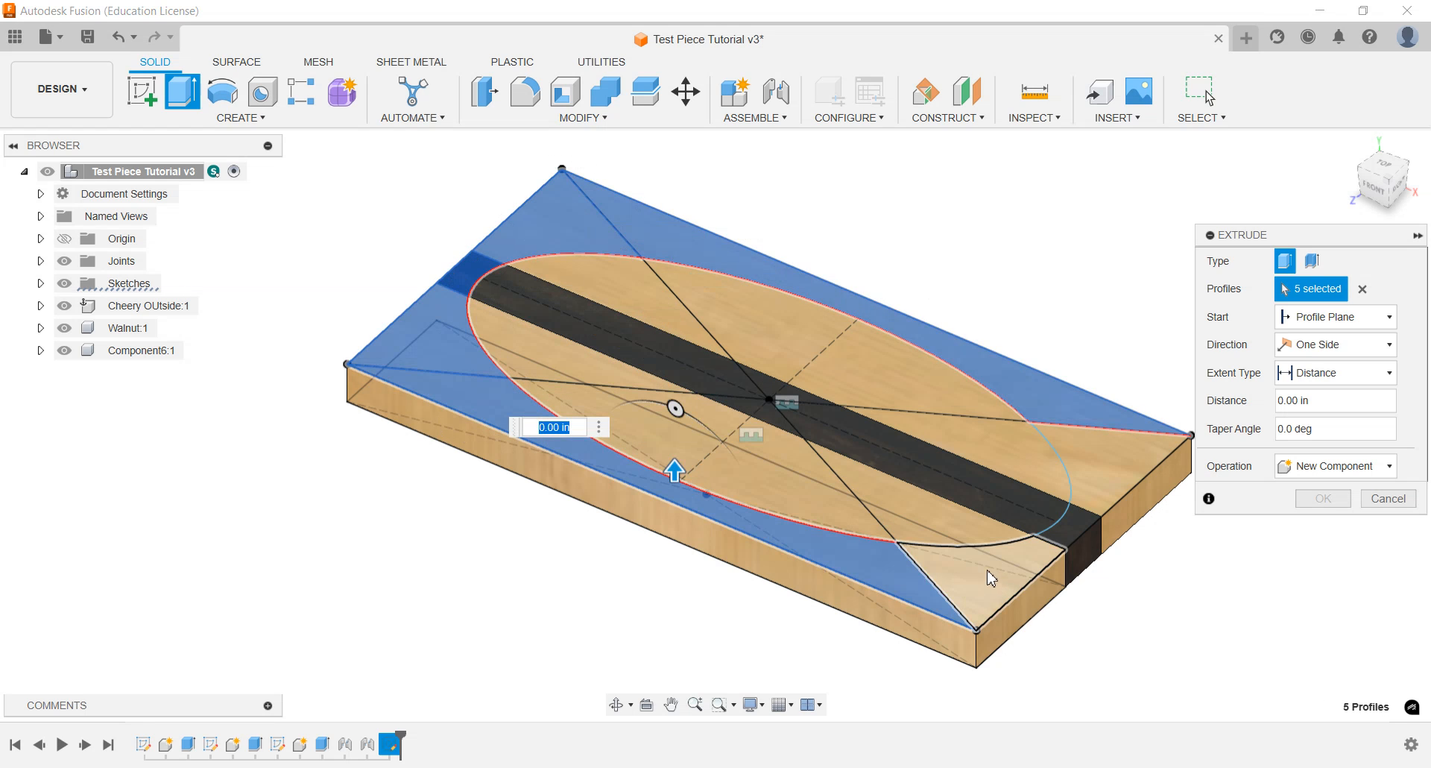
left_click(991, 578)
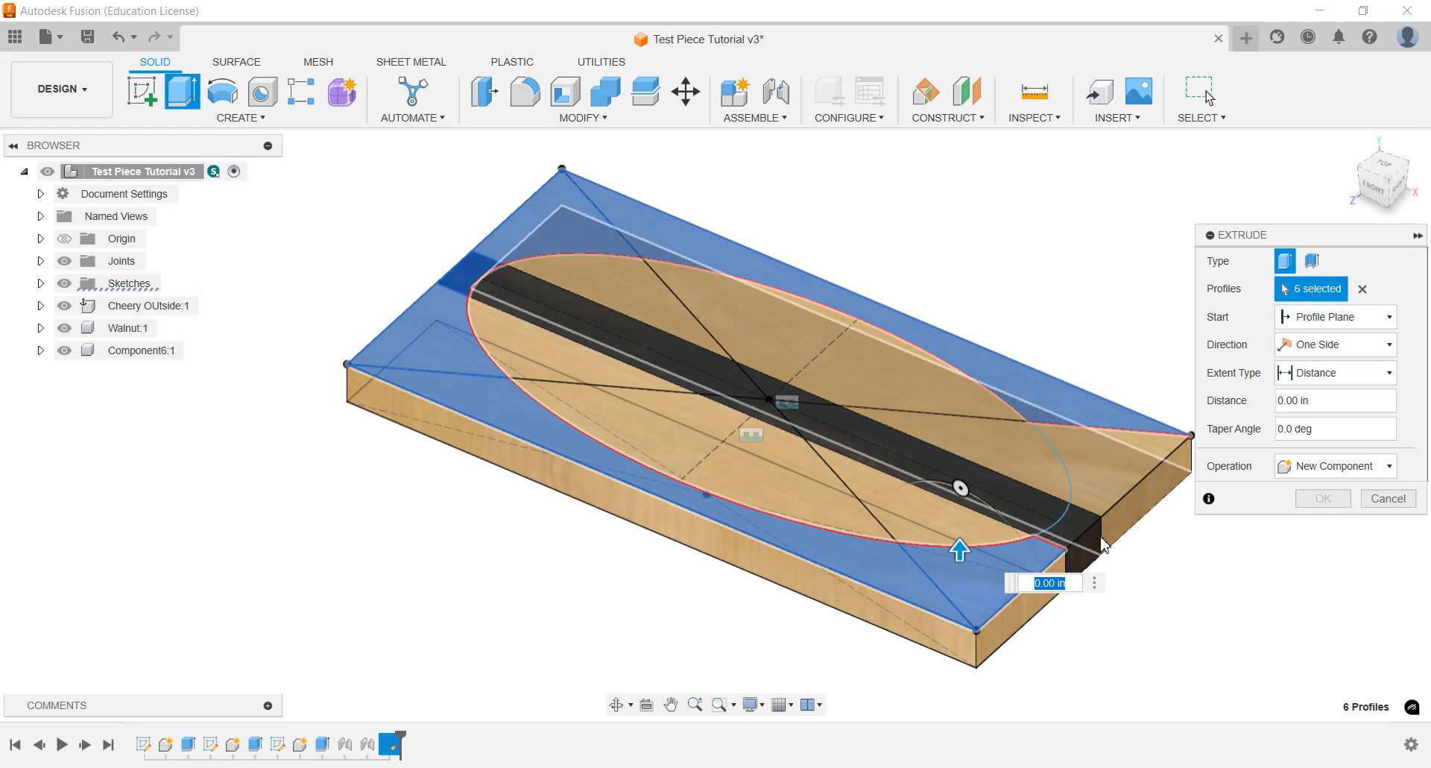
left_click(1073, 535)
left_click(1116, 464)
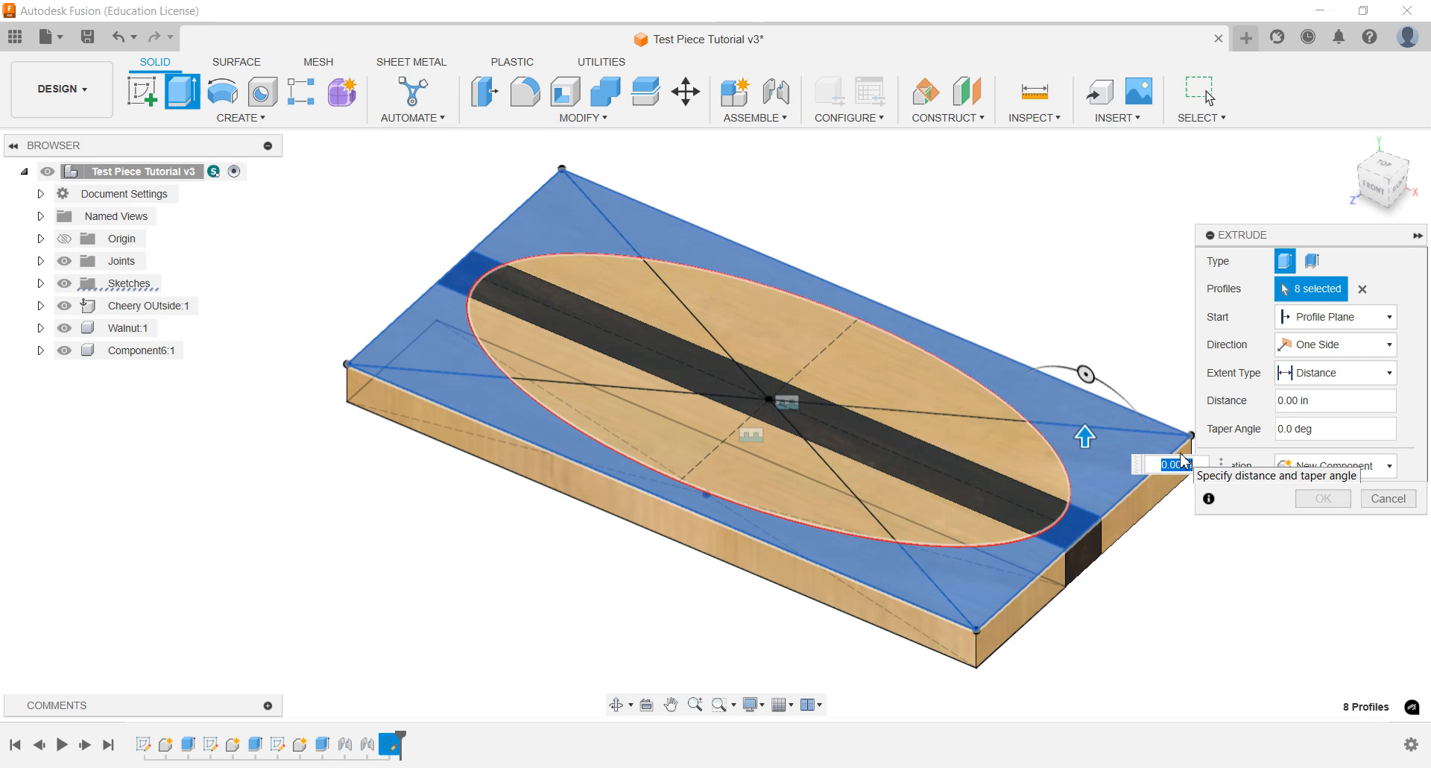
Step: Try to extrude the selected outer regions one-sided by -0.75 in as a new component, and undo that extrusion
type("5")
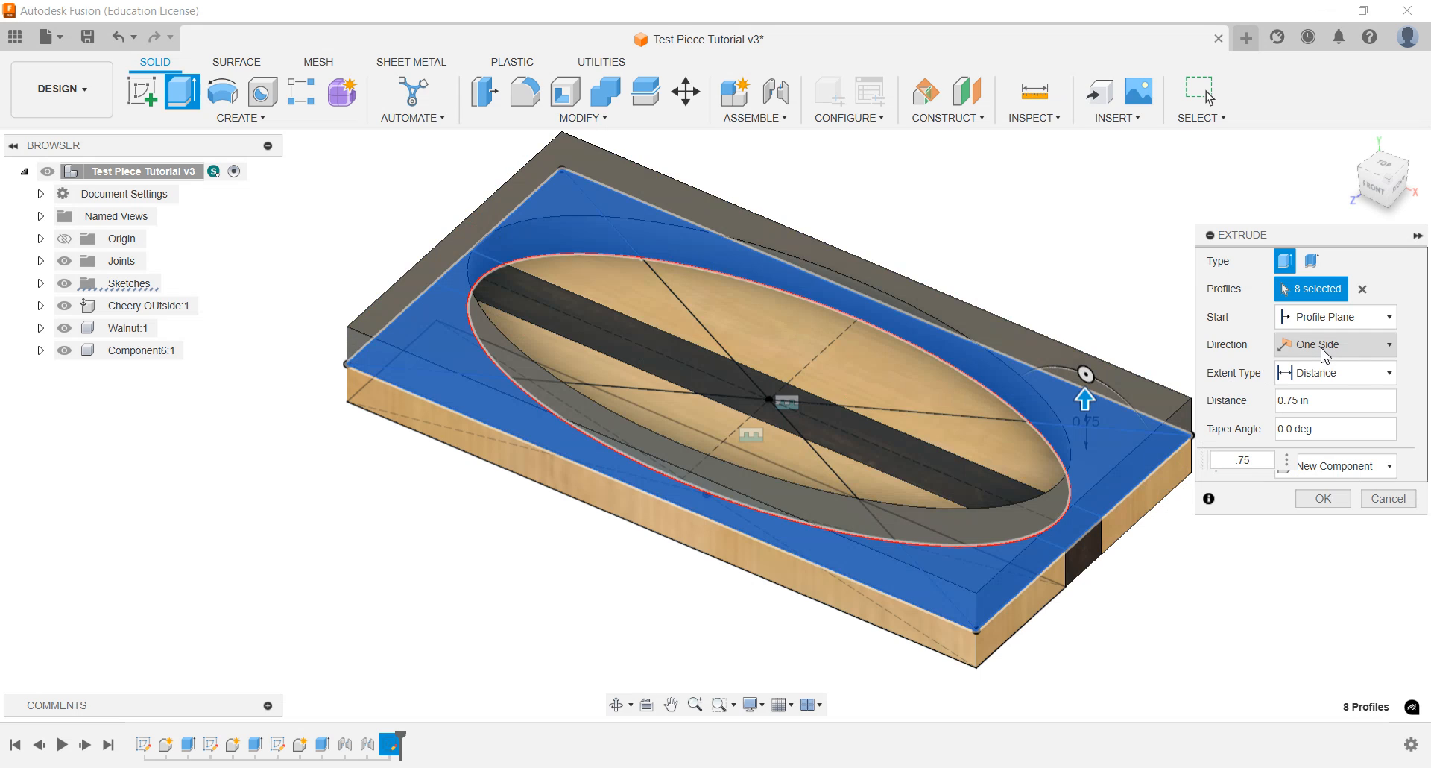
left_click(1324, 347)
left_click(1306, 368)
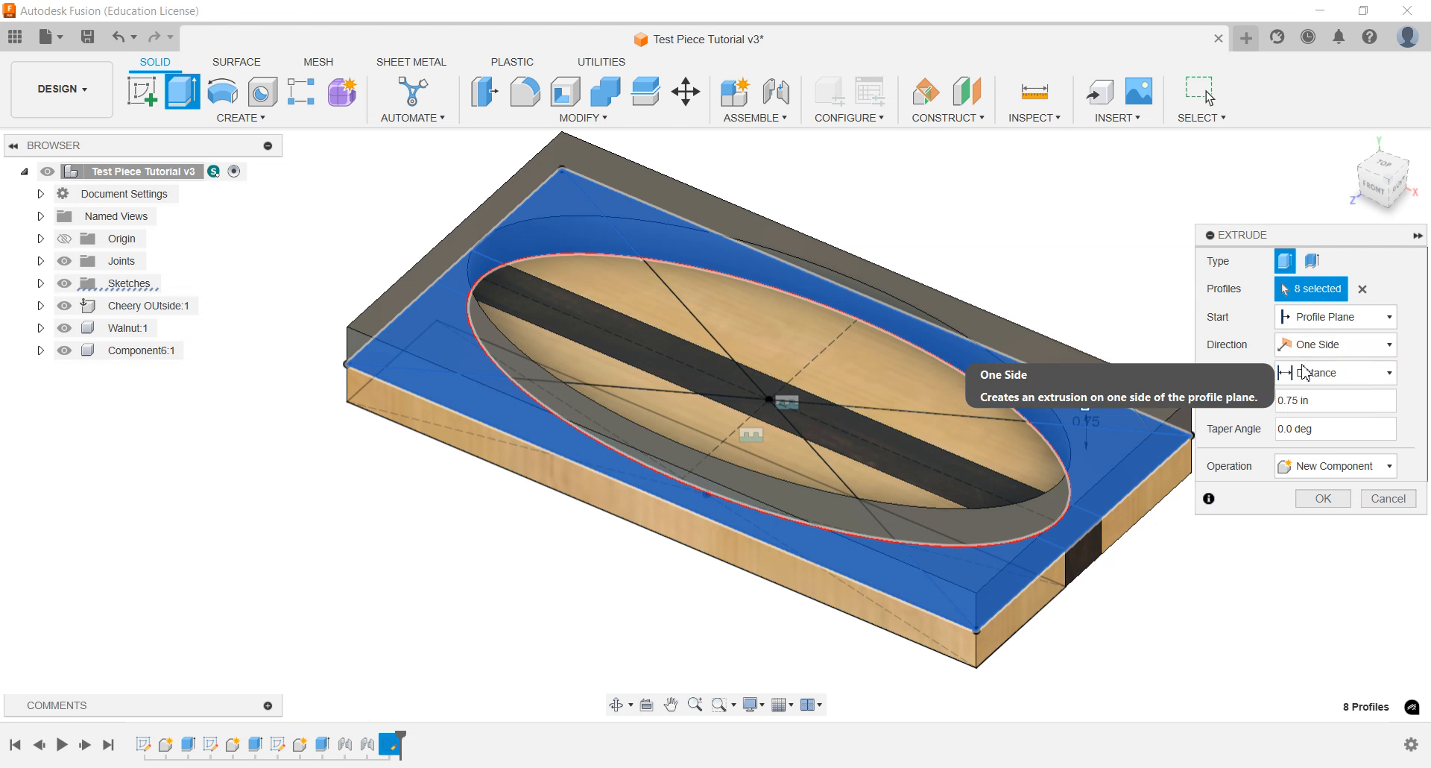
left_click_drag(1086, 400, 1087, 486)
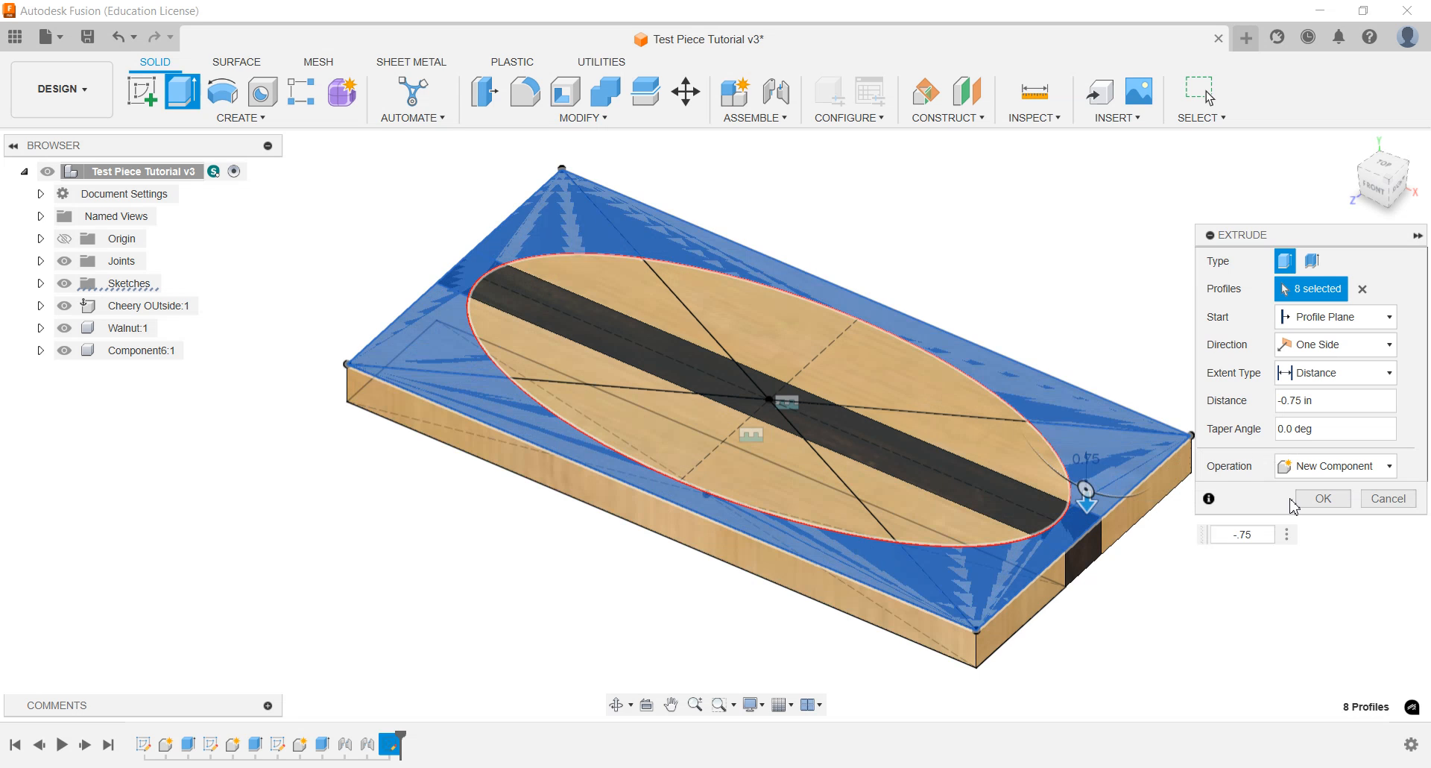
left_click(1323, 498)
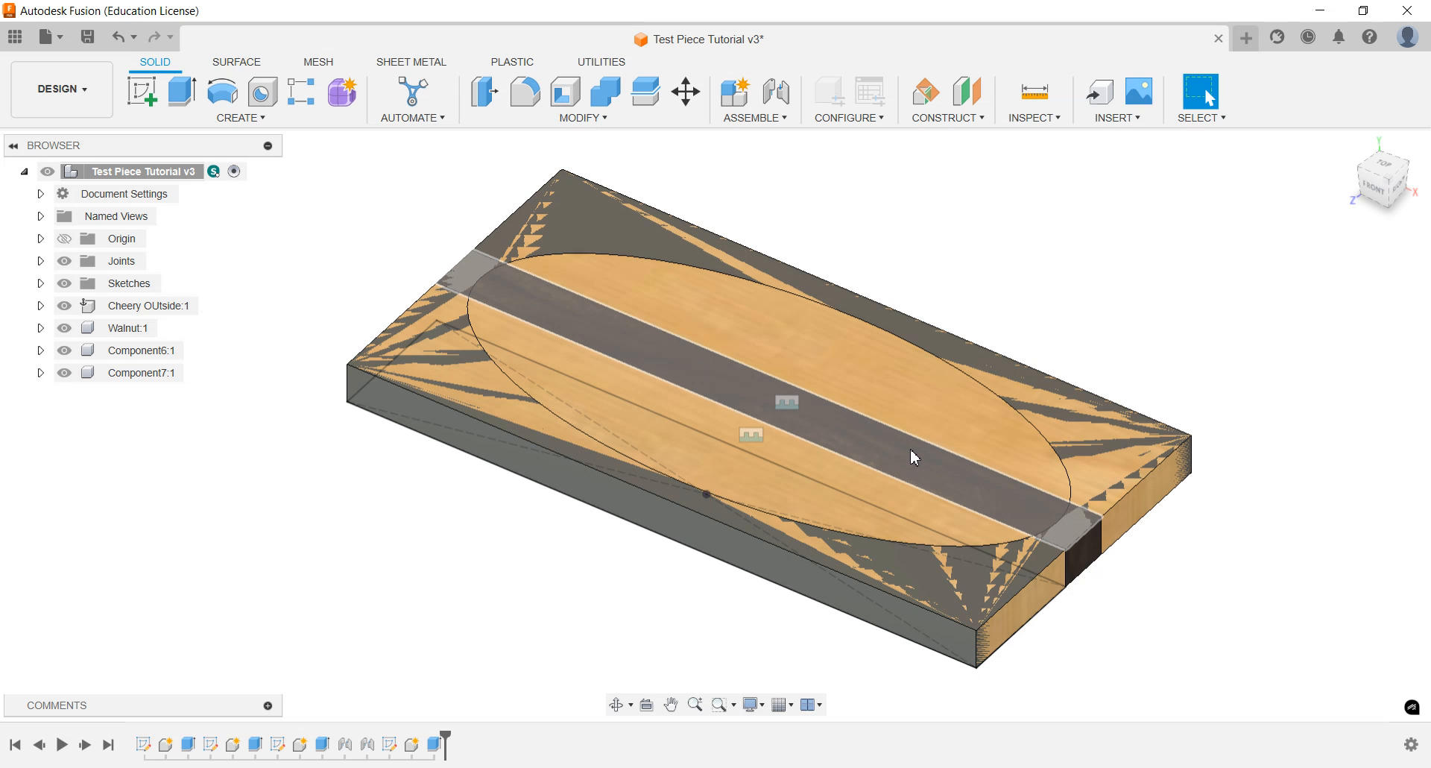
key("ctrl+z")
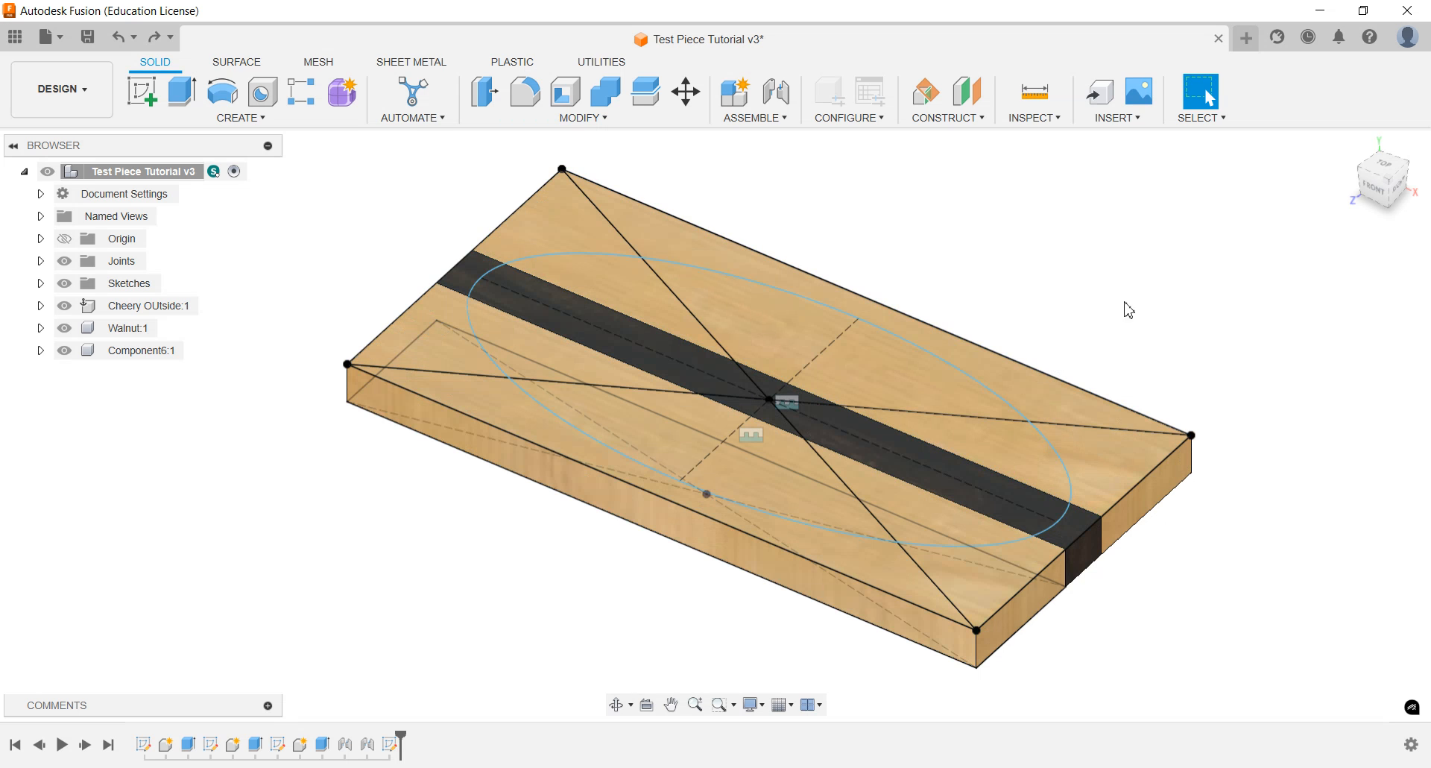
Step: Cut away the eight board regions outside the ellipse by extruding them -1.00 in through the board
left_click(182, 91)
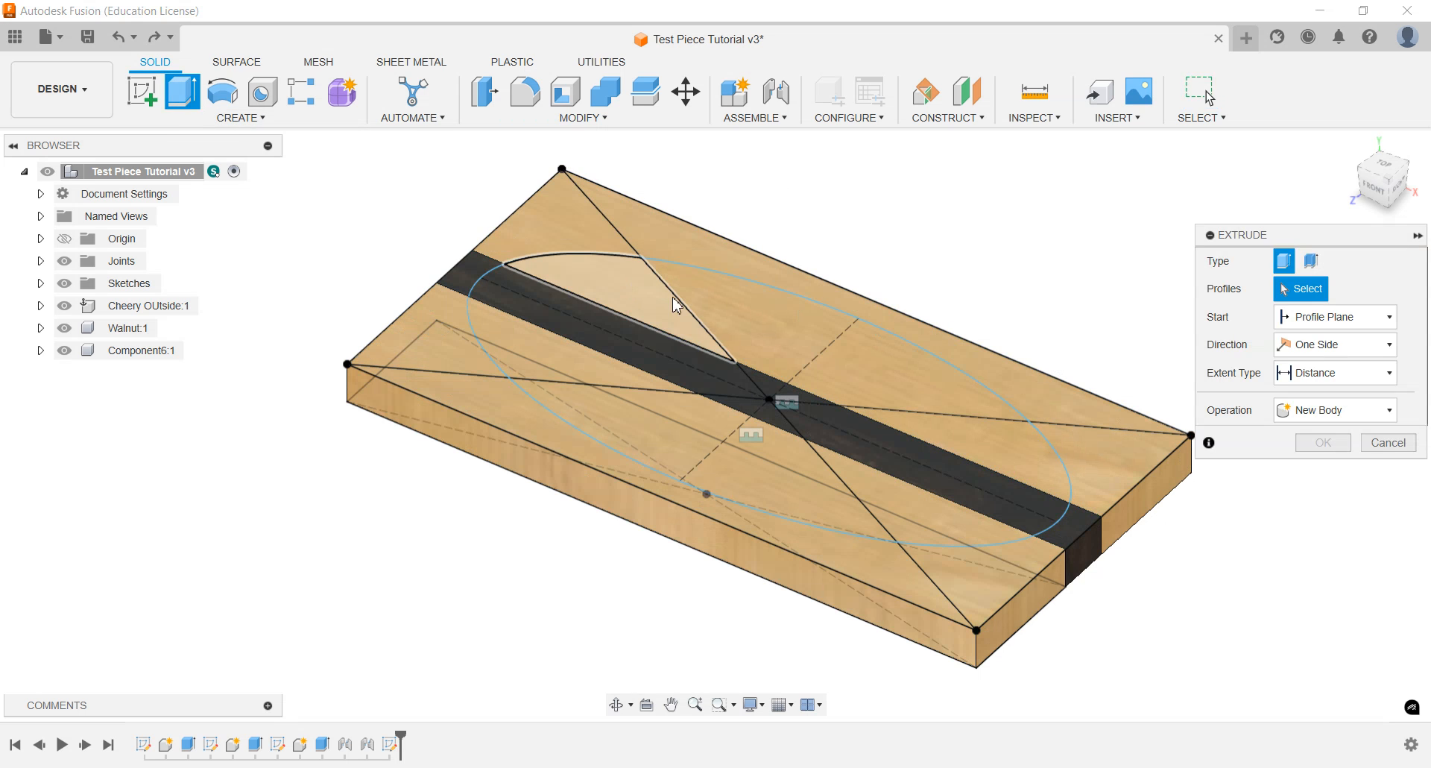
left_click(568, 225)
left_click(440, 317)
left_click(495, 409)
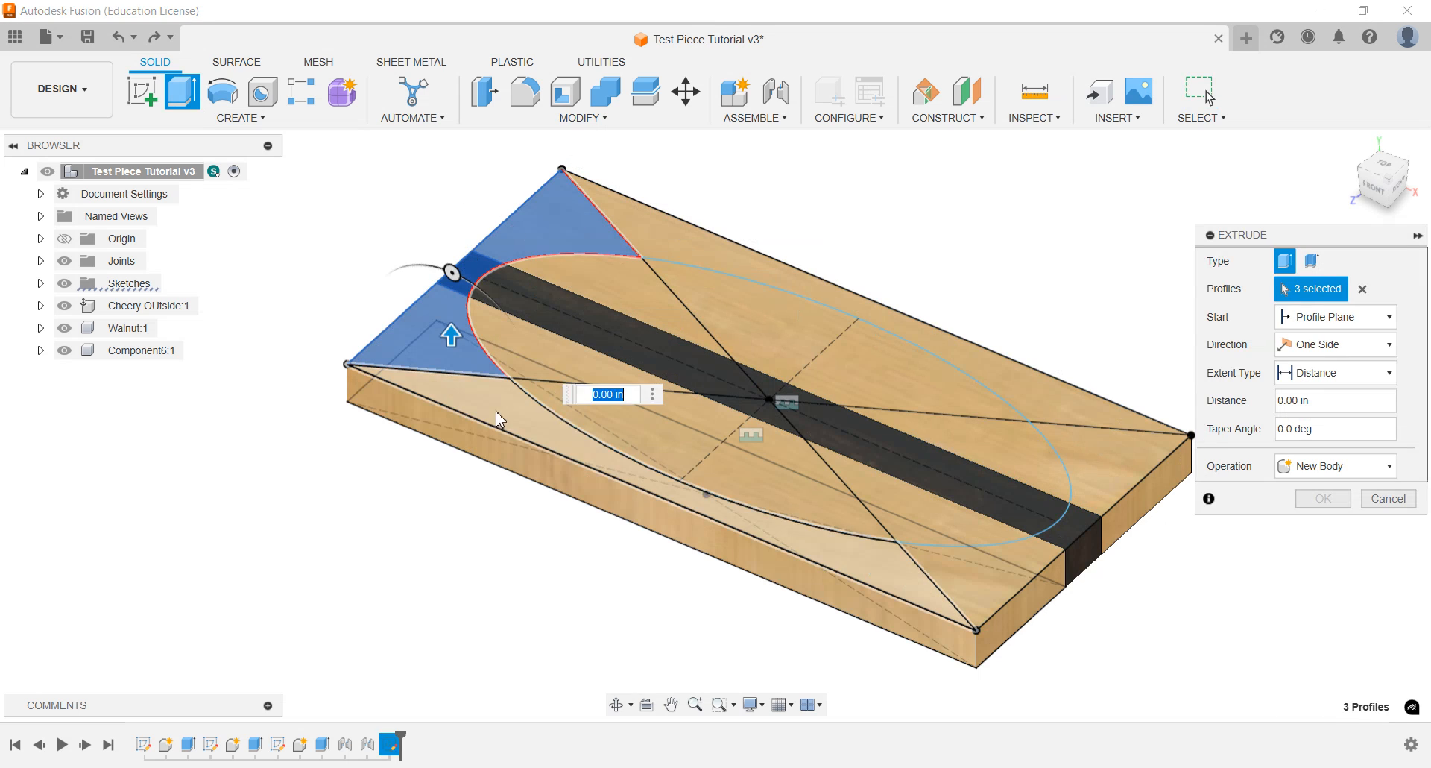
left_click(713, 522)
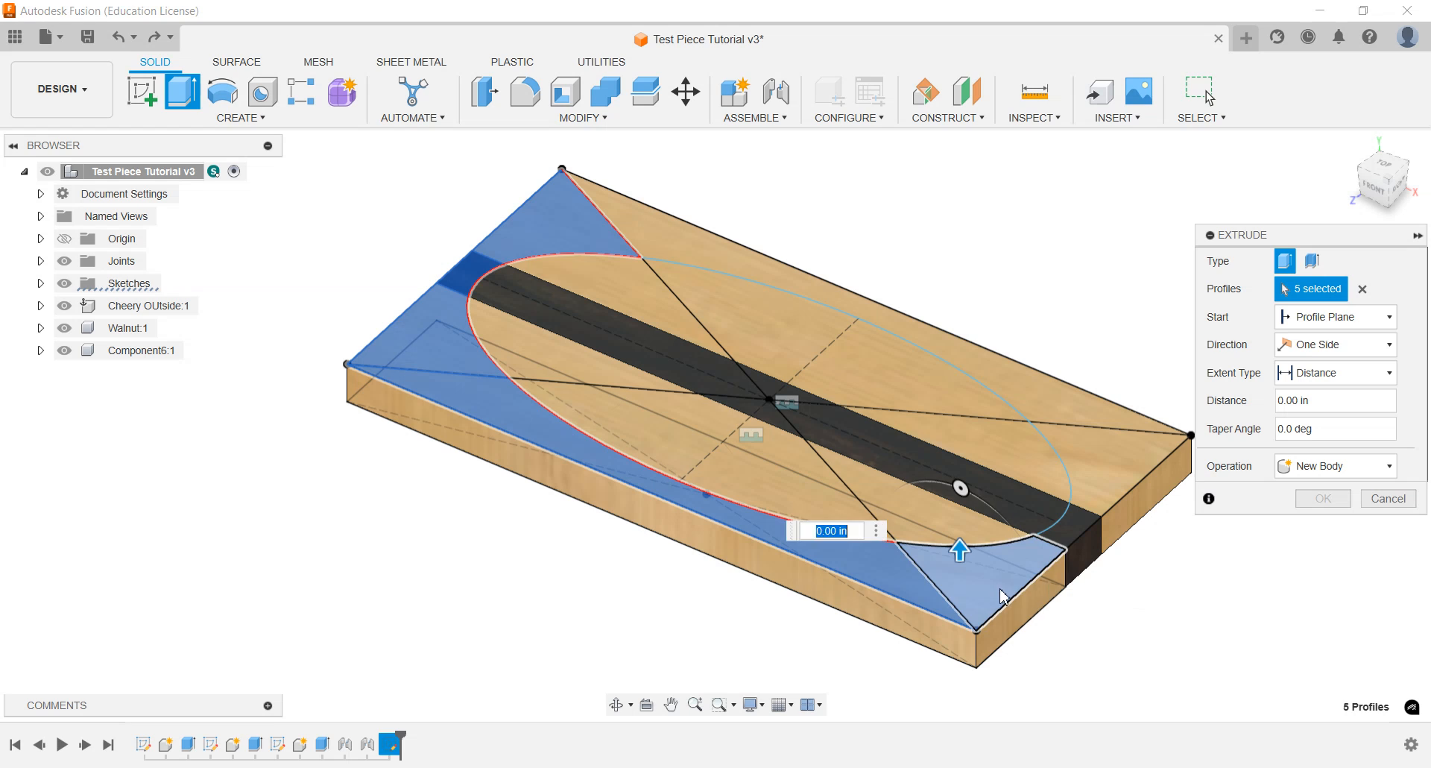
left_click(1081, 519)
left_click(1004, 581)
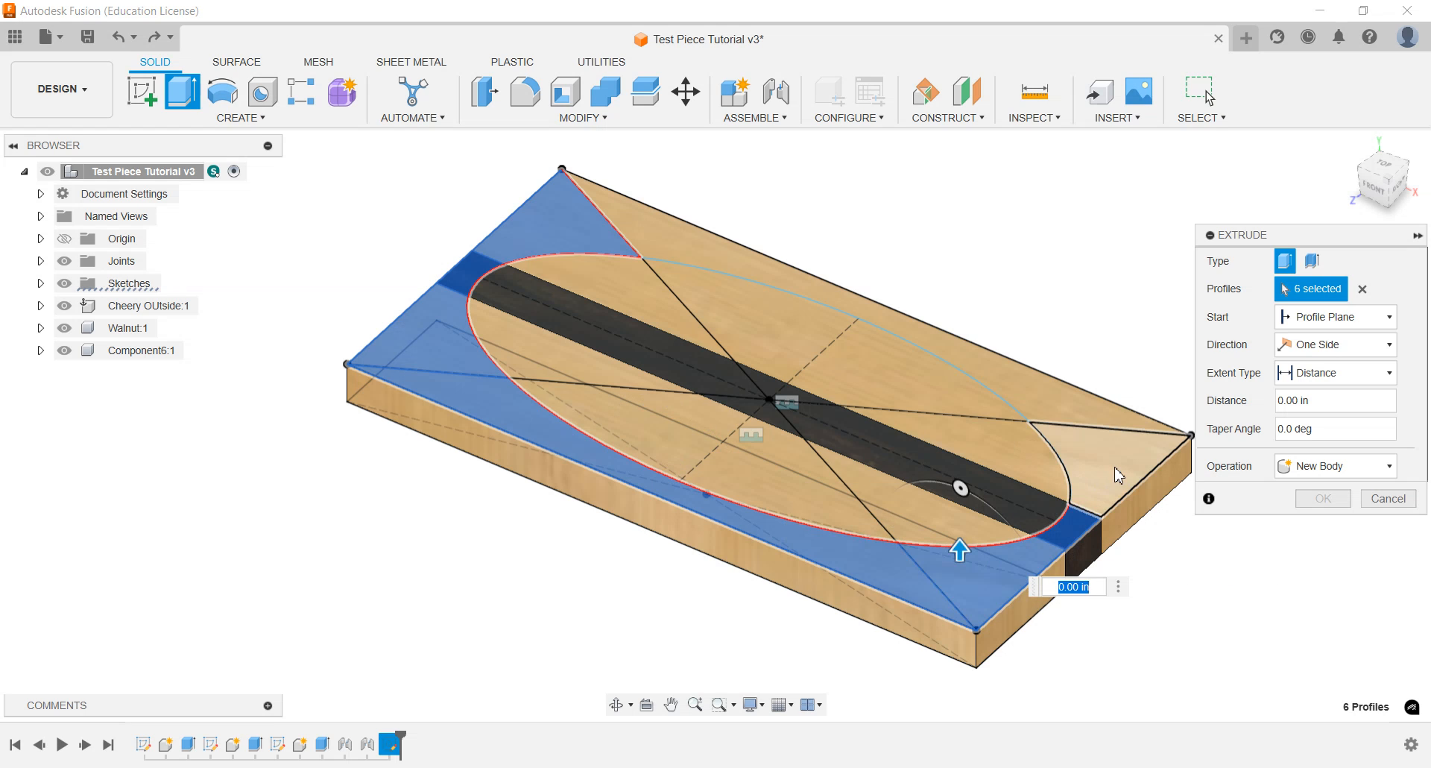
left_click(1115, 471)
left_click(1093, 411)
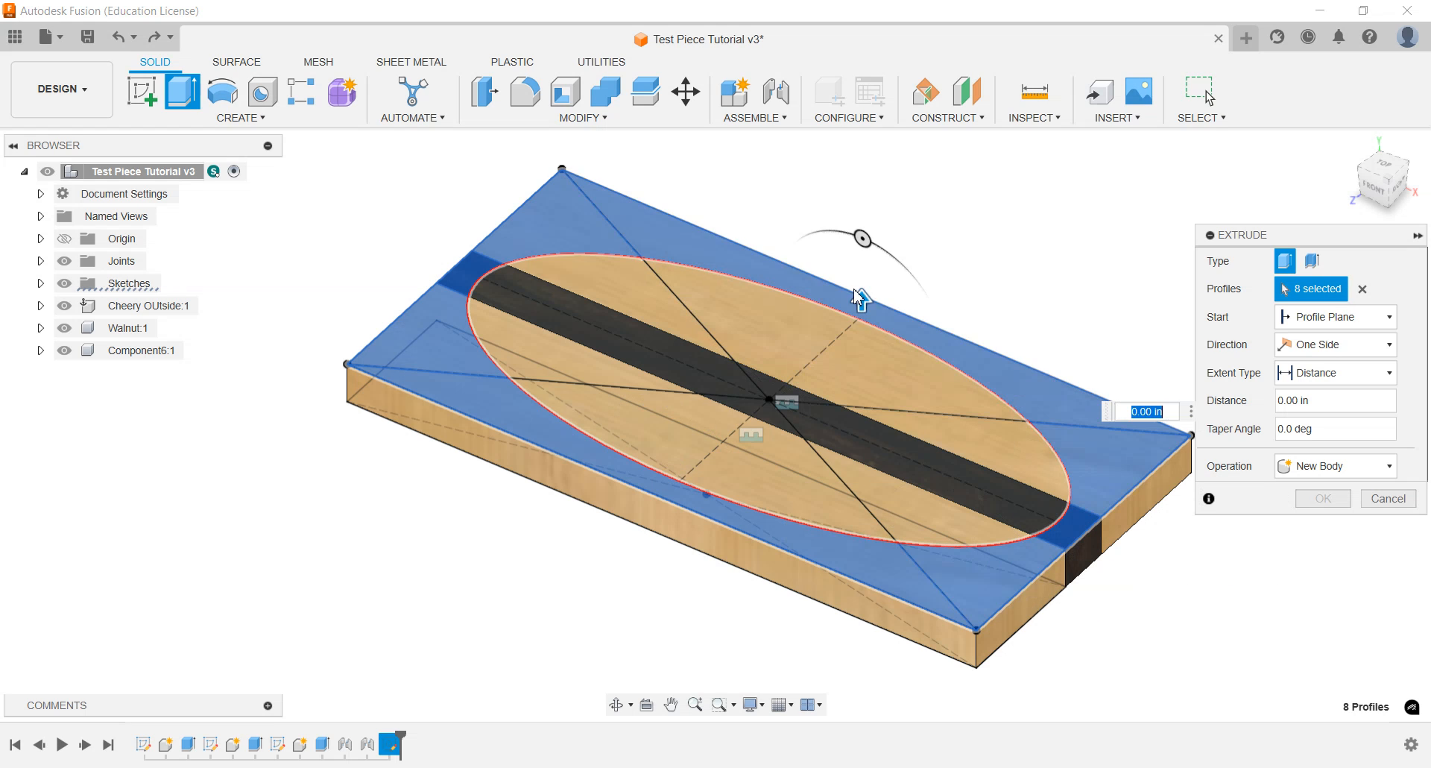
left_click_drag(862, 296, 862, 377)
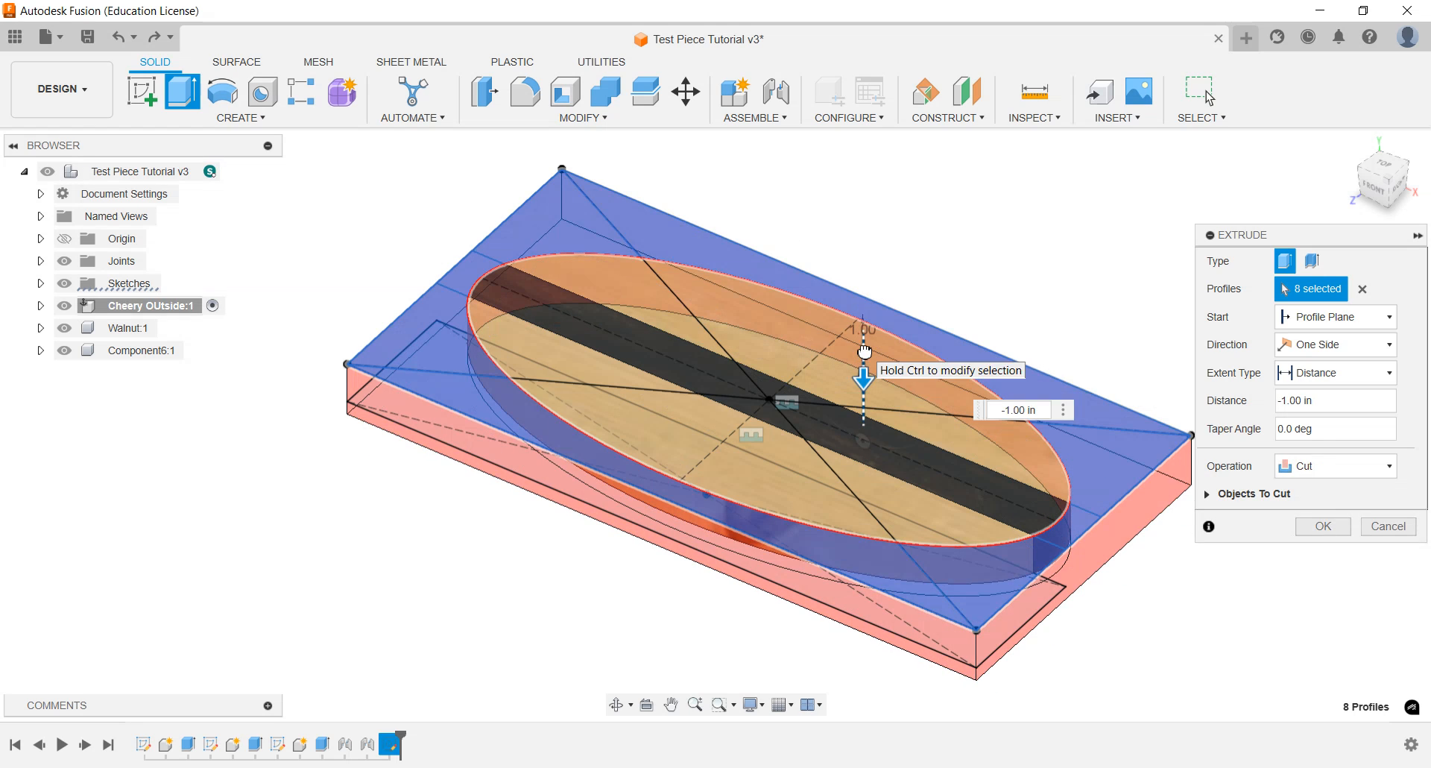
left_click(1323, 525)
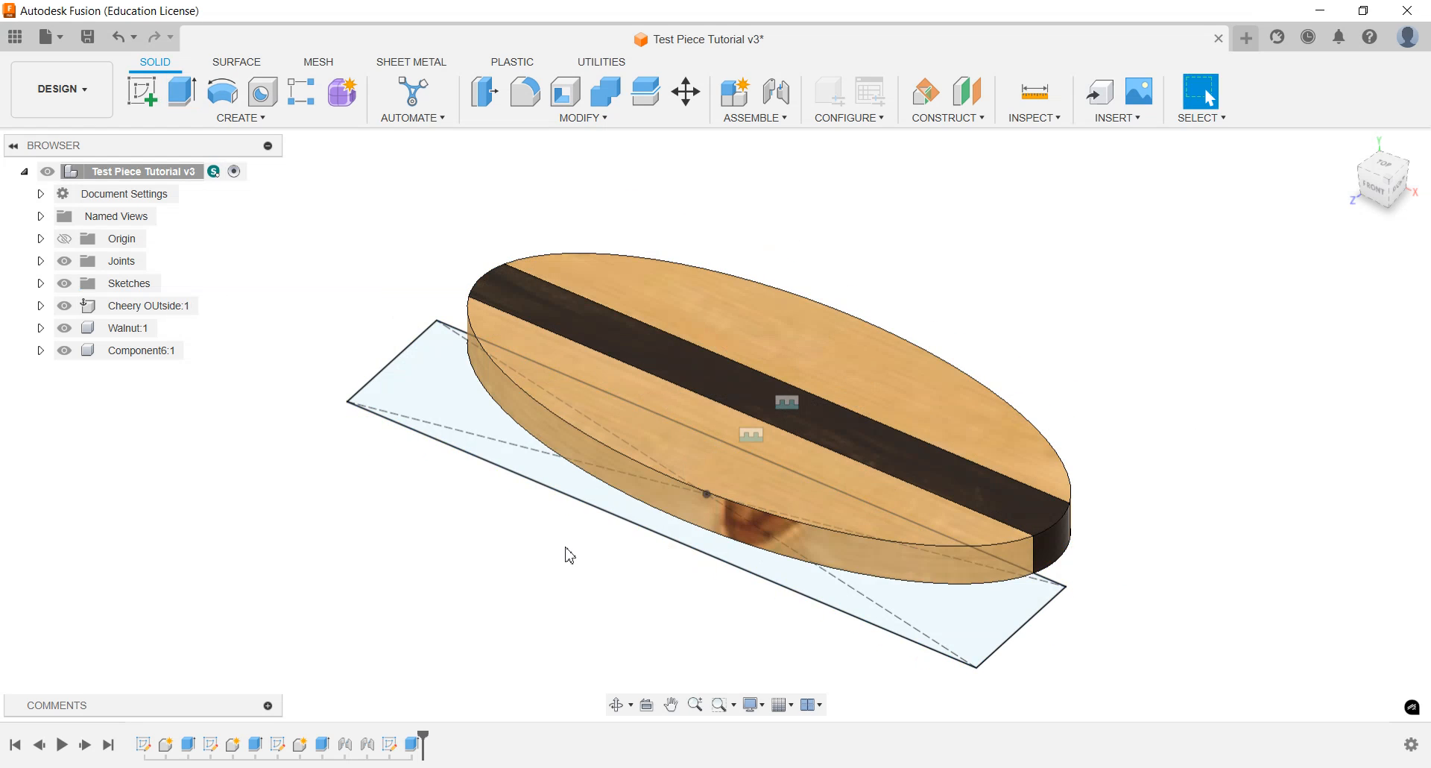
Step: Fillet the oval board's upper outer edge all the way around, across all three wood strips, with a 0.25 in radius
middle_click_drag(546, 516, 581, 576, "shift")
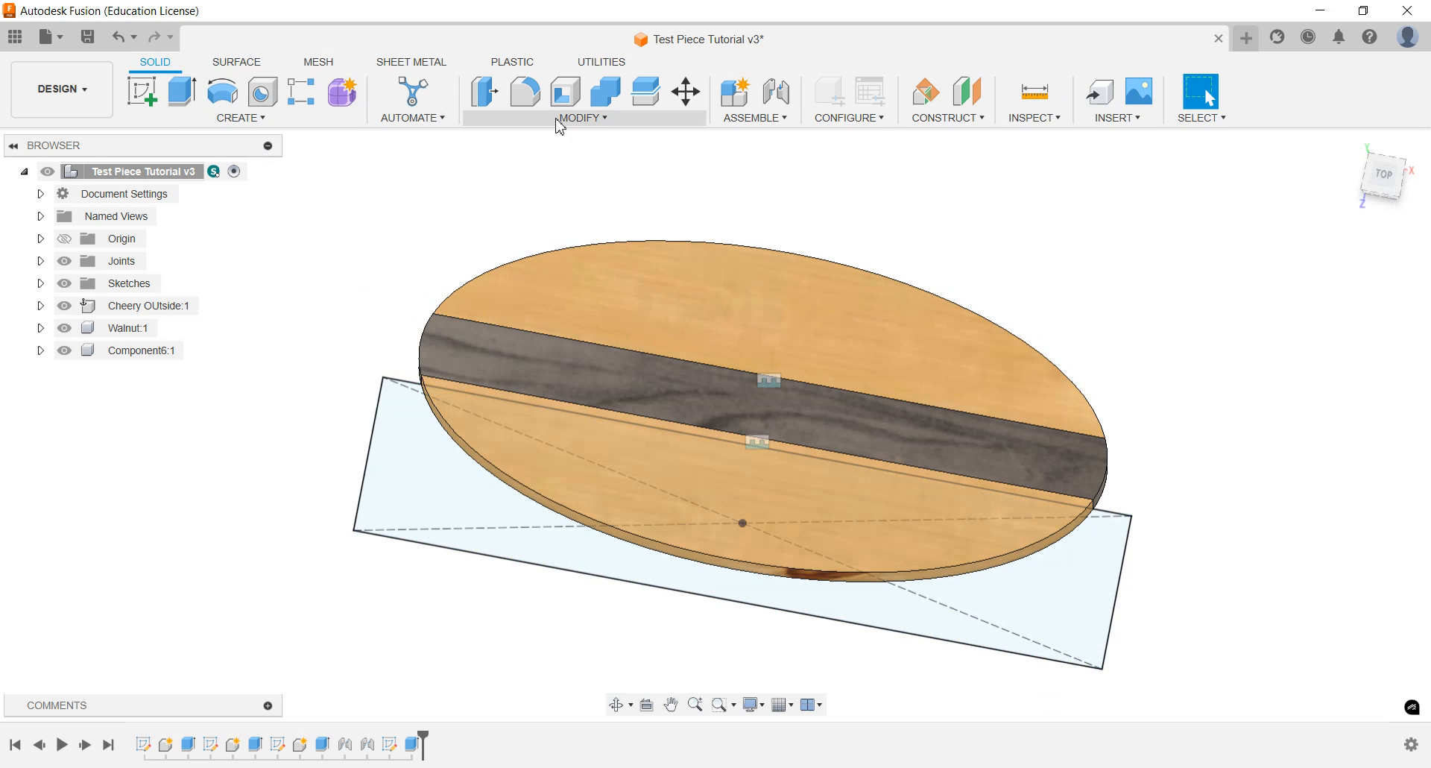
key("f")
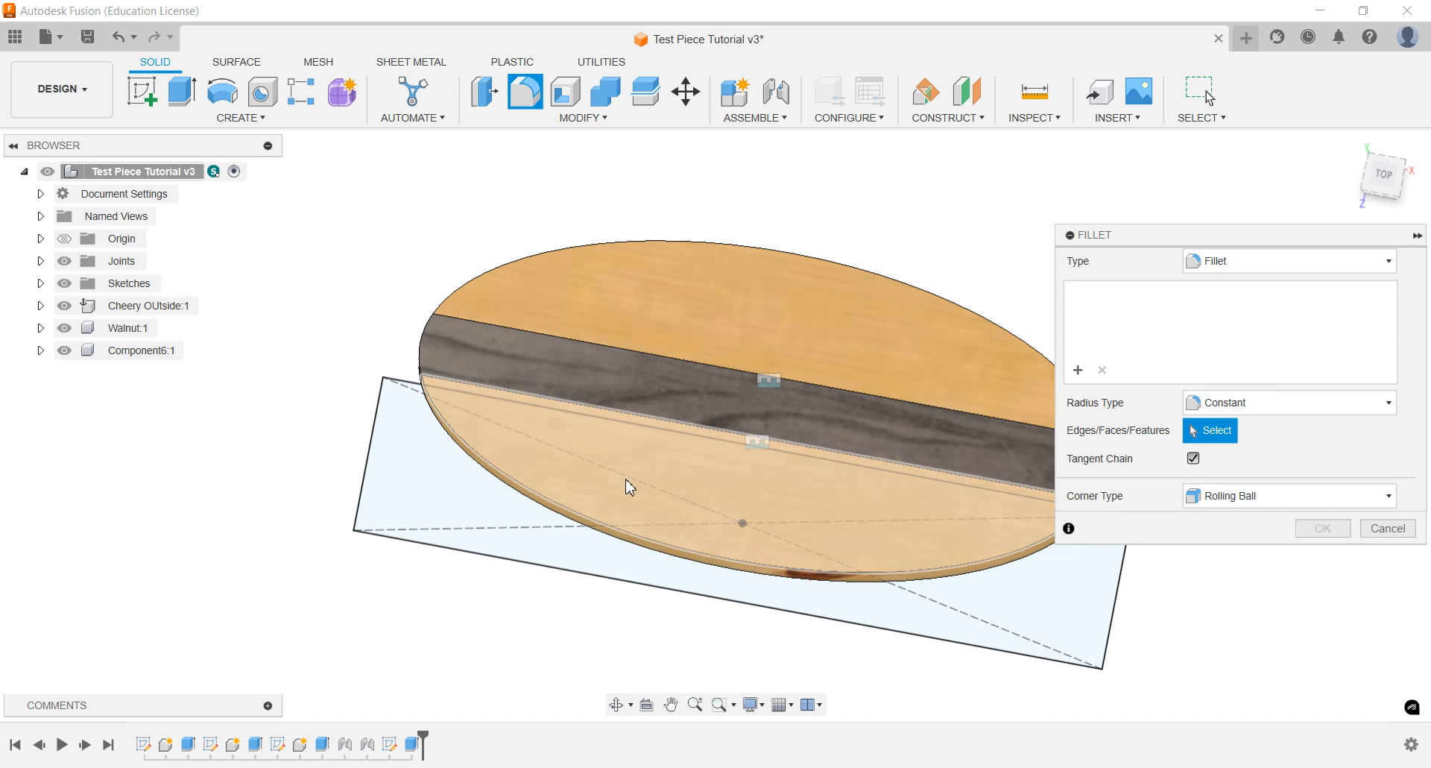
middle_click_drag(611, 464, 569, 425, "shift")
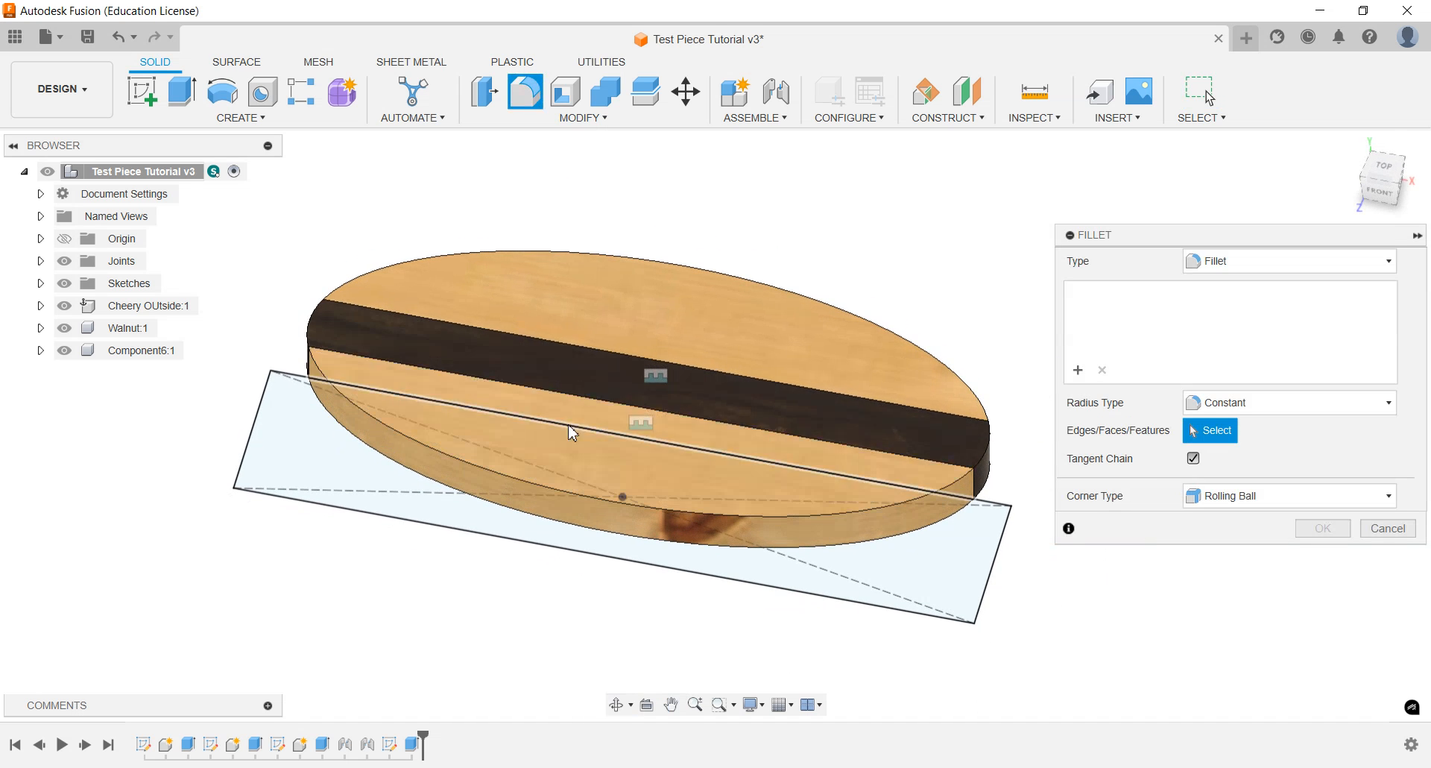
left_click(811, 512)
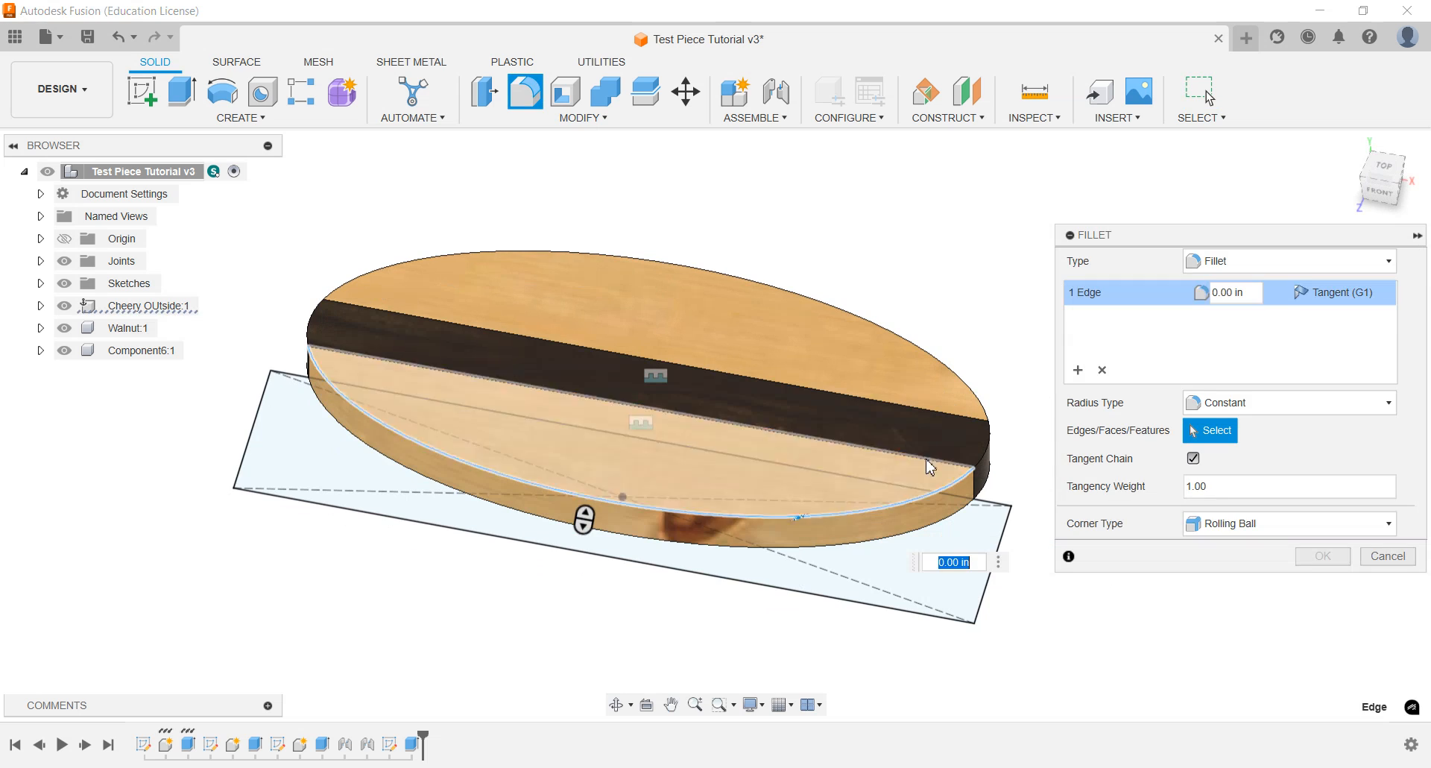
left_click(936, 360)
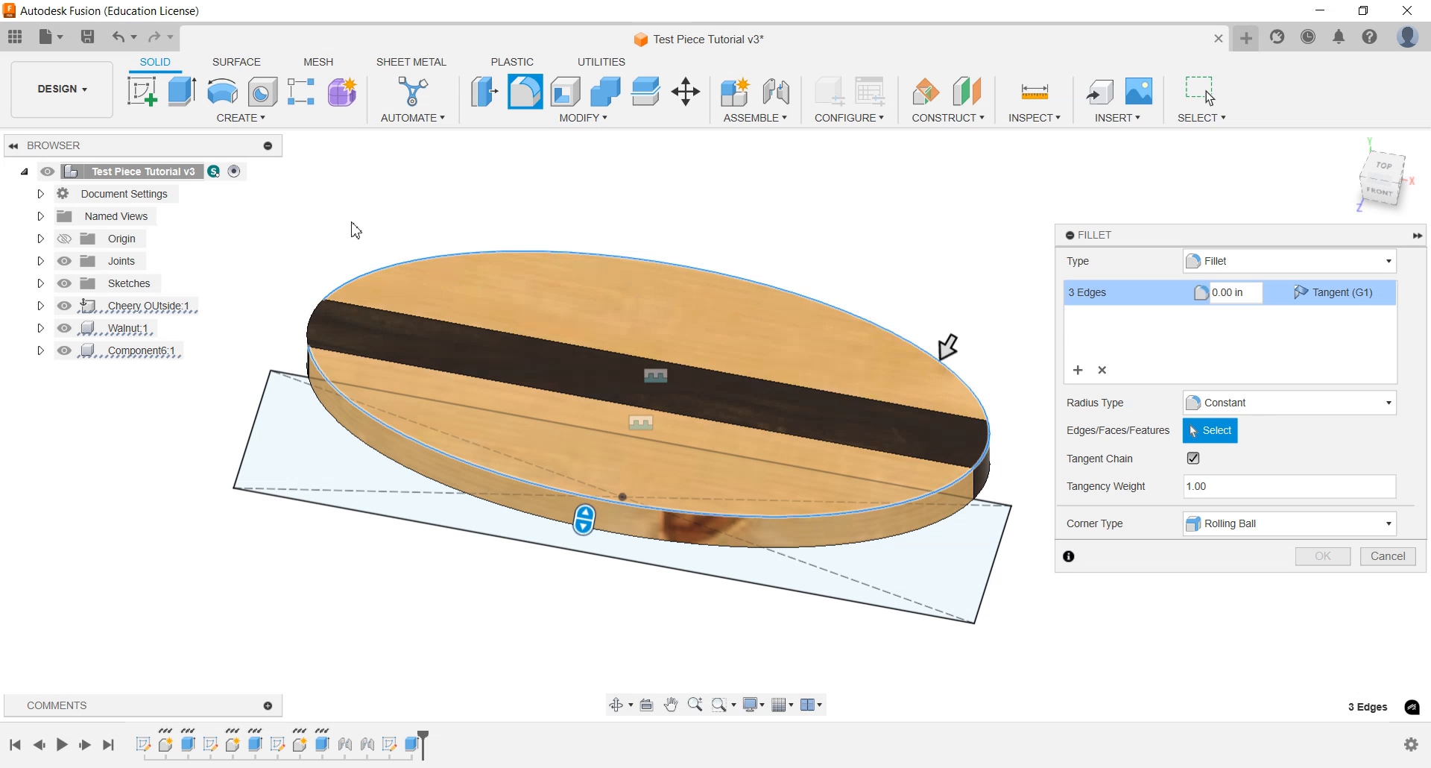
left_click(321, 313)
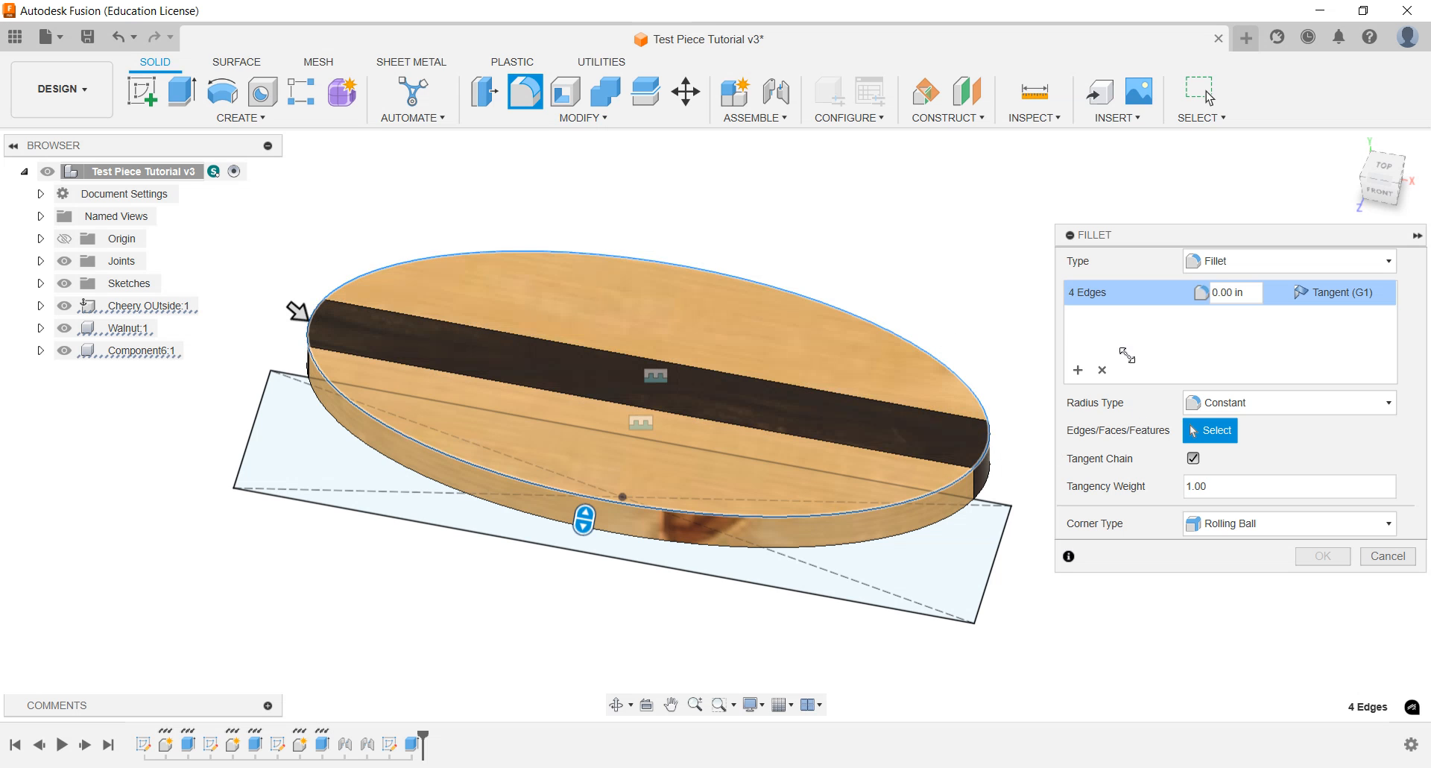
left_click(1250, 299)
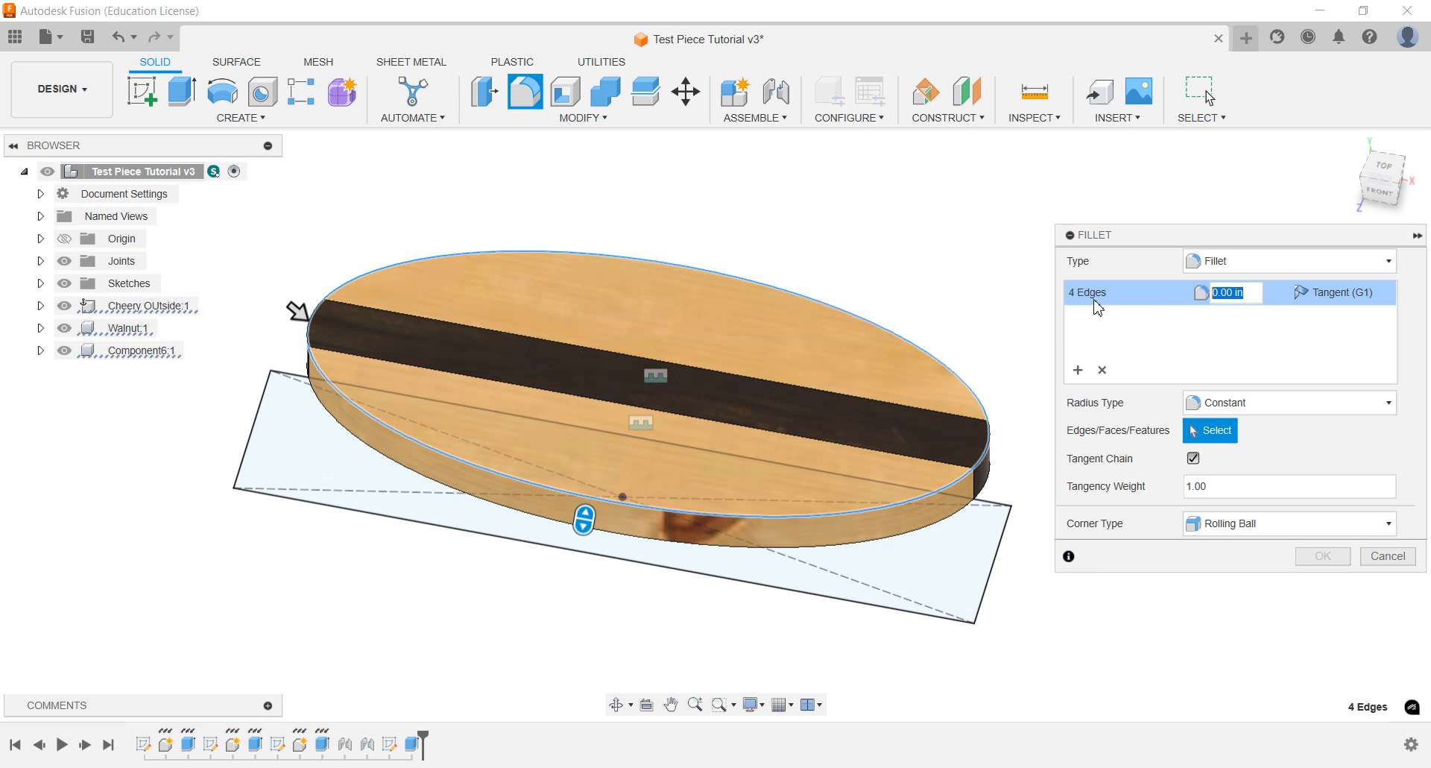
key("BackSpace")
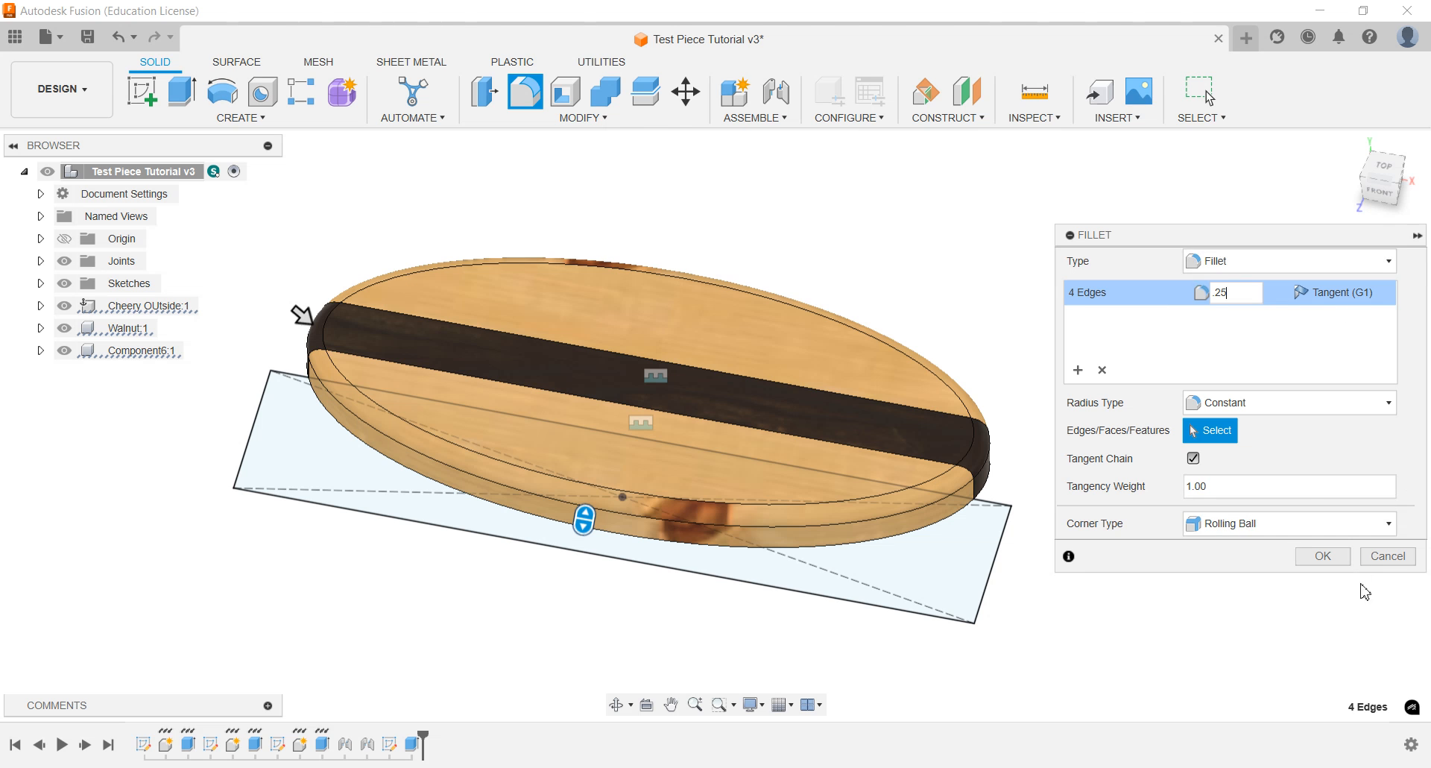
left_click(1323, 556)
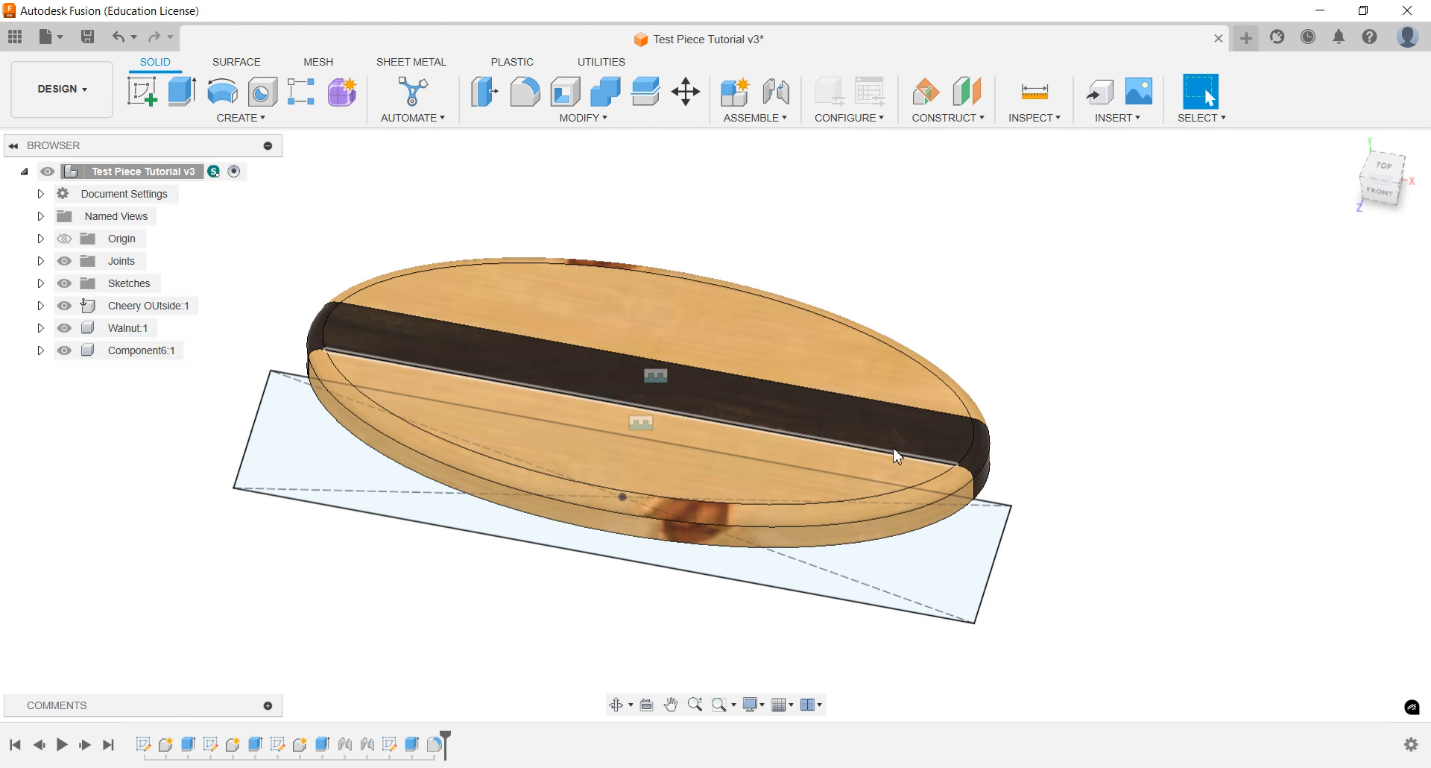
Step: Save the design as a new version with the description User Saved
middle_click_drag(897, 457, 745, 306, "shift")
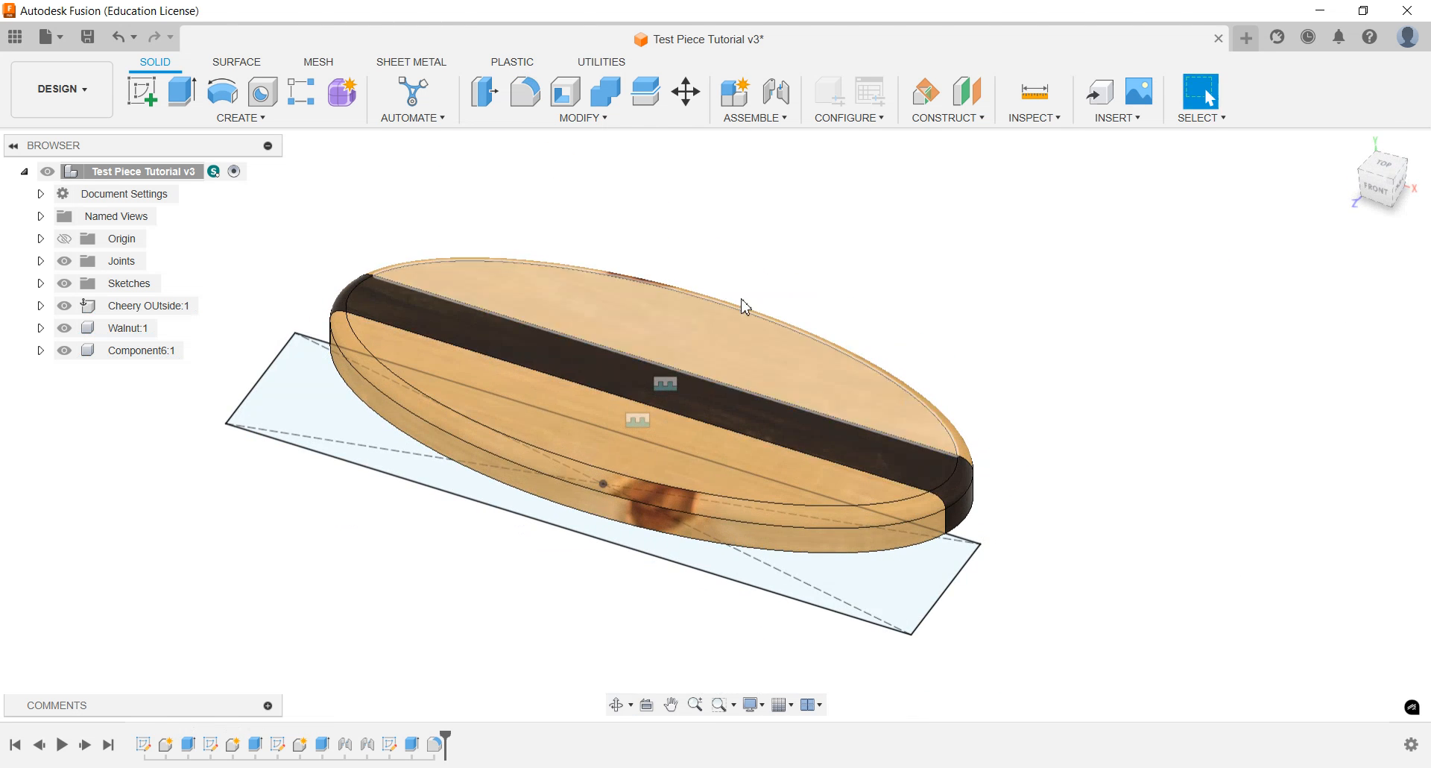
left_click(88, 36)
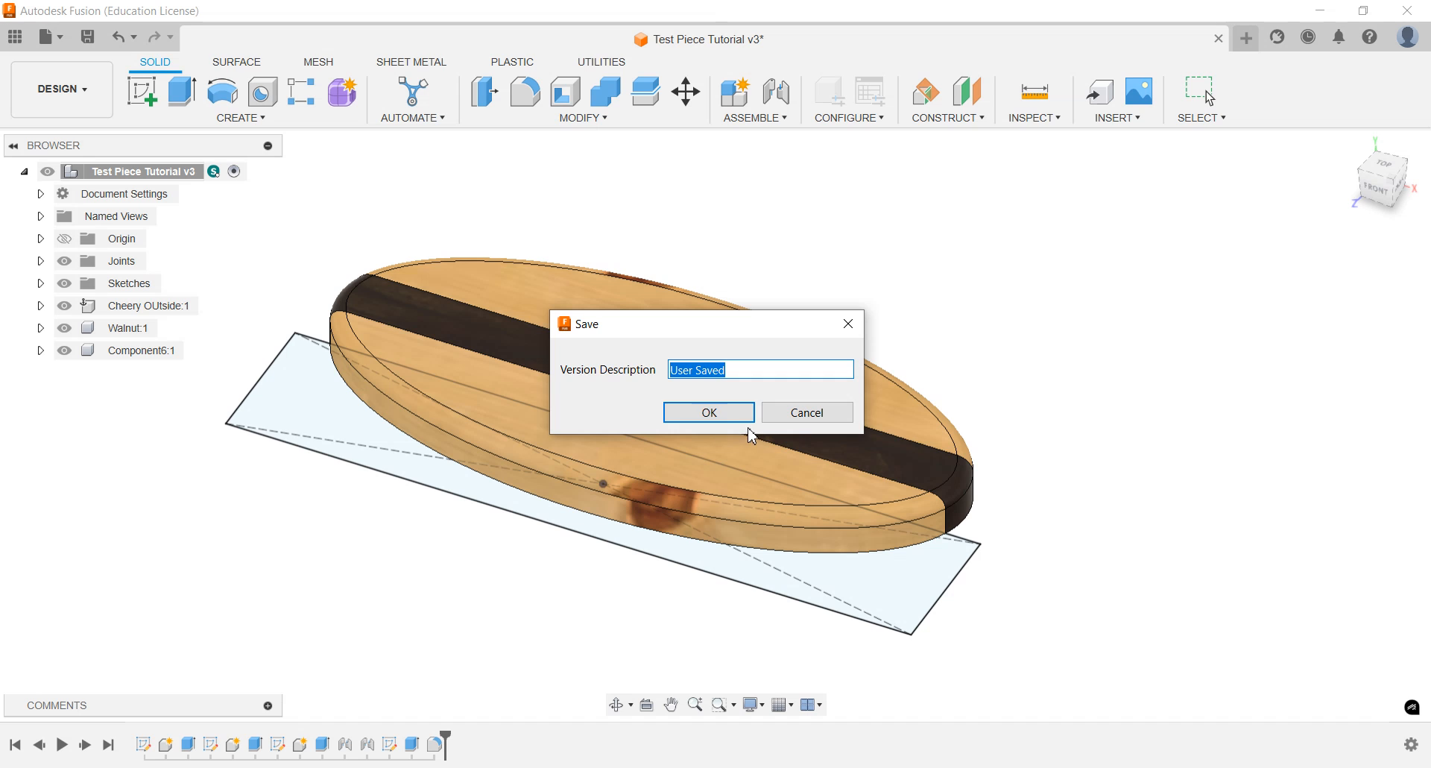
left_click(709, 410)
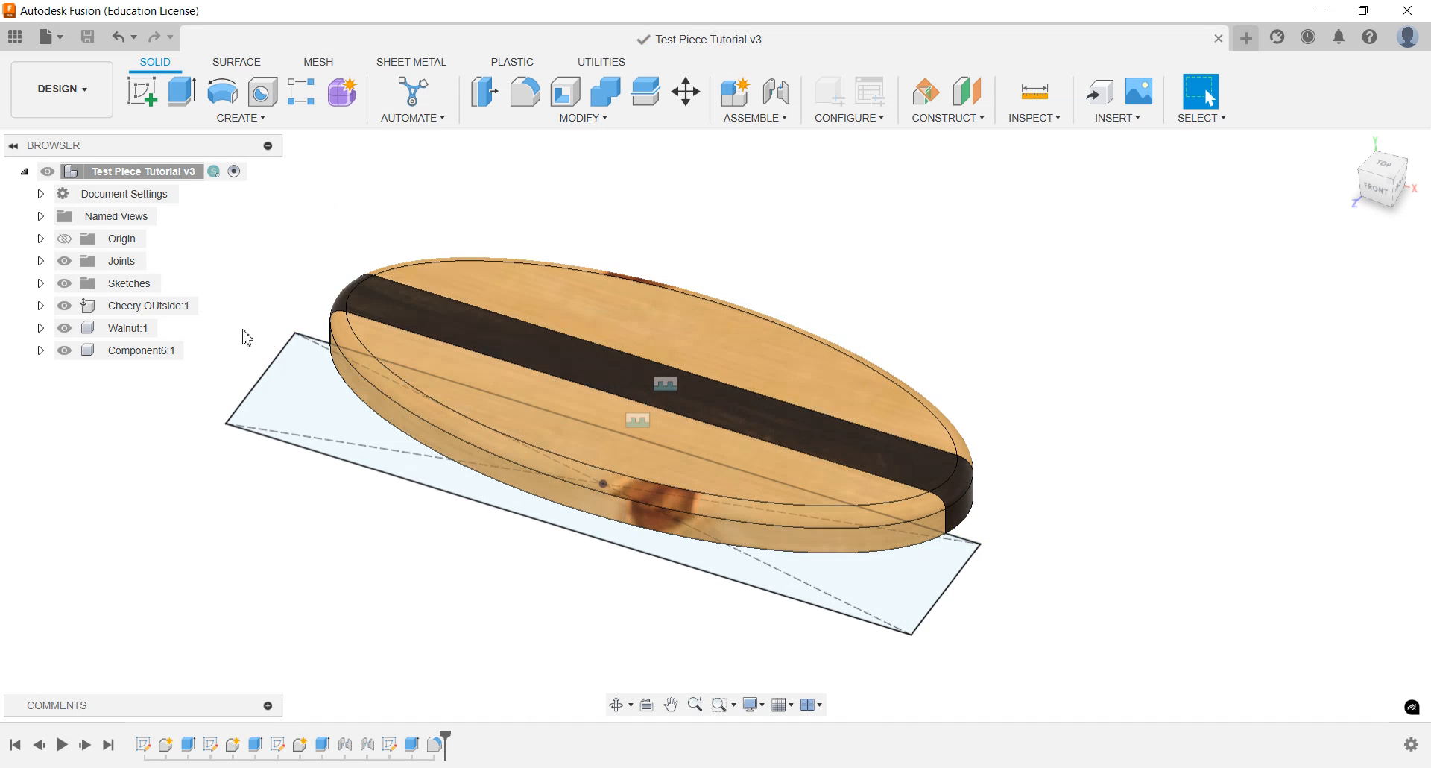